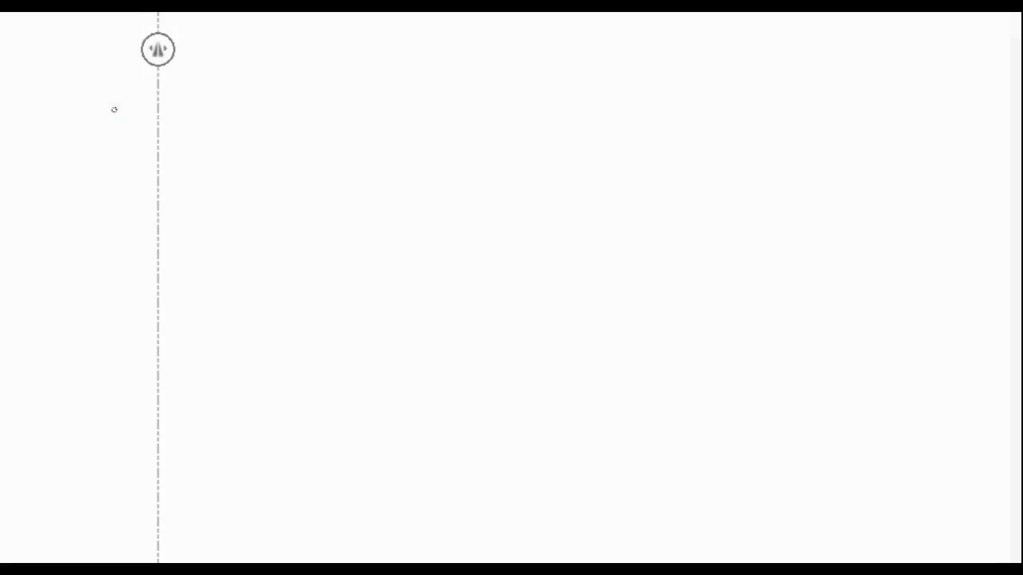
Step: Sketch the round-bellied jar with its banded lid, rim and shaded neck at top left
mouse_move(115, 107)
left_mouse_down()
mouse_move(119, 126)
mouse_move(114, 118)
mouse_move(147, 139)
mouse_move(87, 181)
mouse_move(98, 222)
mouse_move(158, 252)
left_mouse_up()
mouse_move(87, 199)
left_mouse_down()
mouse_move(100, 217)
mouse_move(114, 145)
left_mouse_up()
left_click_drag(131, 246, 157, 254)
mouse_move(108, 130)
left_mouse_down()
mouse_move(158, 137)
mouse_move(132, 152)
mouse_move(158, 156)
left_mouse_up()
mouse_move(115, 121)
left_mouse_down()
mouse_move(116, 102)
mouse_move(157, 97)
left_mouse_up()
mouse_move(119, 107)
left_mouse_down()
mouse_move(153, 119)
mouse_move(116, 125)
mouse_move(152, 130)
left_mouse_up()
mouse_move(118, 136)
left_mouse_down()
mouse_move(135, 151)
mouse_move(145, 135)
mouse_move(157, 137)
mouse_move(132, 153)
mouse_move(143, 135)
left_mouse_up()
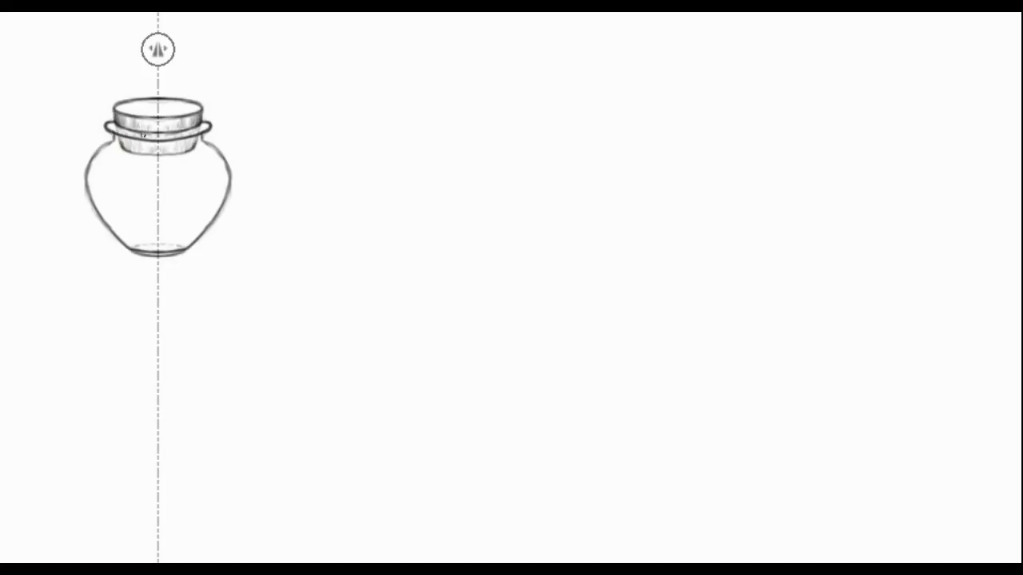
Step: Shift the symmetry axis right and draw the second jar's oval lid
mouse_move(158, 49)
left_mouse_down()
mouse_move(228, 49)
mouse_move(272, 69)
left_mouse_up()
mouse_move(192, 67)
left_mouse_down()
mouse_move(264, 66)
mouse_move(248, 83)
mouse_move(277, 79)
left_mouse_up()
mouse_move(185, 69)
left_mouse_down()
mouse_move(187, 85)
mouse_move(247, 97)
mouse_move(276, 80)
mouse_move(268, 91)
mouse_move(188, 93)
left_mouse_up()
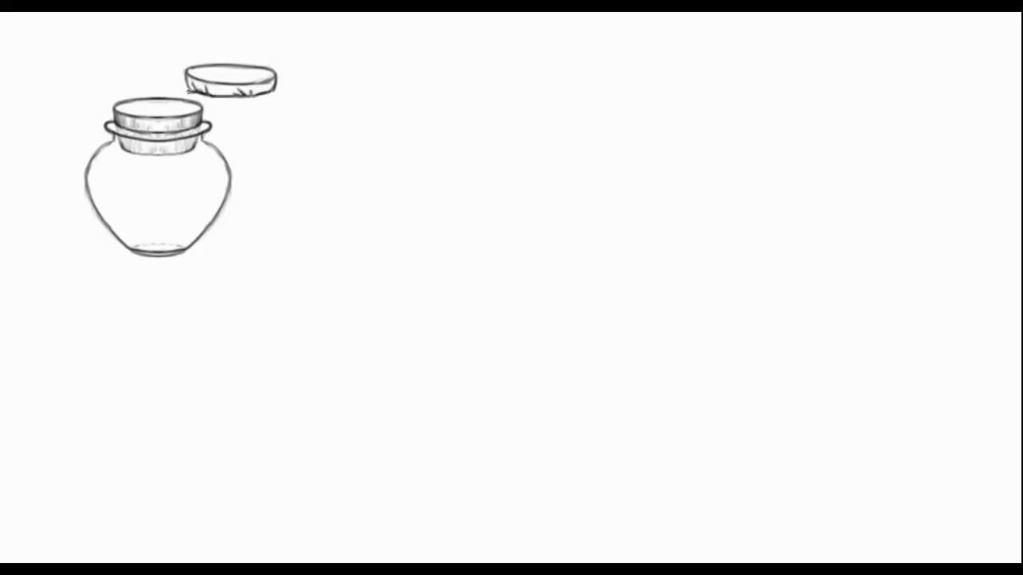
Step: Draw the taller back jar with its ruffled cloth top, redrawing its right side darker
mouse_move(287, 97)
left_mouse_down()
mouse_move(203, 107)
mouse_move(225, 106)
mouse_move(276, 160)
mouse_move(275, 201)
left_mouse_up()
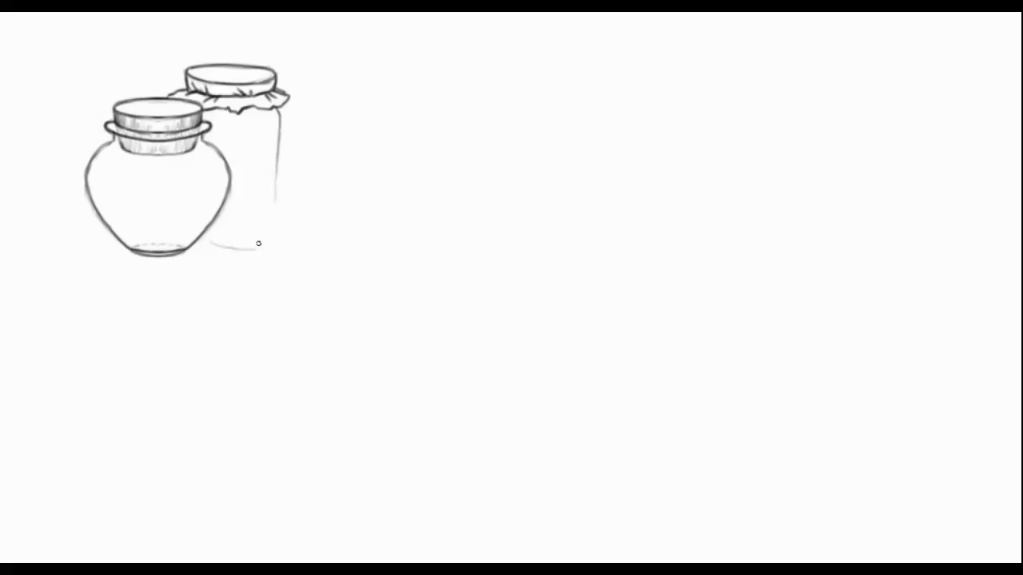
mouse_move(186, 257)
left_mouse_down()
mouse_move(255, 254)
mouse_move(271, 223)
mouse_move(278, 106)
left_mouse_up()
left_click_drag(182, 258, 248, 256)
mouse_move(204, 238)
left_mouse_down()
mouse_move(243, 240)
mouse_move(249, 254)
mouse_move(281, 237)
mouse_move(285, 147)
left_mouse_up()
key("ctrl+z")
left_click_drag(283, 187, 281, 119)
left_click_drag(242, 257, 281, 218)
left_click_drag(282, 215, 280, 129)
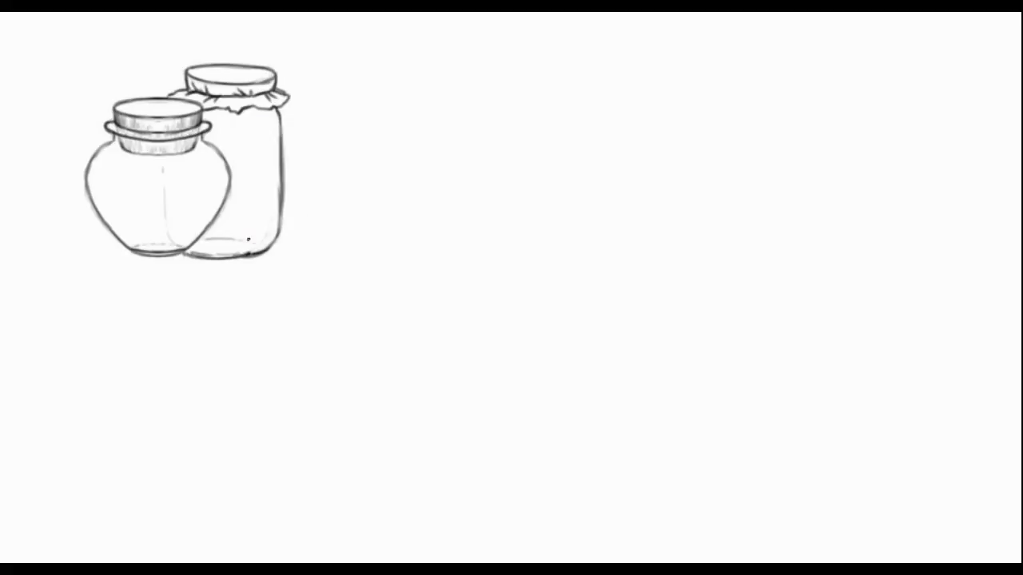
left_click_drag(271, 228, 274, 113)
mouse_move(99, 201)
left_mouse_down()
mouse_move(97, 162)
mouse_move(115, 146)
left_mouse_up()
Step: Draw the crumpled cloth with folds beneath both jars
mouse_move(95, 233)
left_mouse_down()
mouse_move(58, 249)
mouse_move(120, 236)
left_mouse_up()
mouse_move(43, 254)
left_mouse_down()
mouse_move(160, 298)
mouse_move(262, 283)
left_mouse_up()
left_click_drag(104, 252, 147, 265)
mouse_move(242, 257)
left_mouse_down()
mouse_move(323, 245)
mouse_move(334, 277)
left_mouse_up()
mouse_move(264, 284)
left_mouse_down()
mouse_move(324, 287)
mouse_move(311, 289)
left_mouse_up()
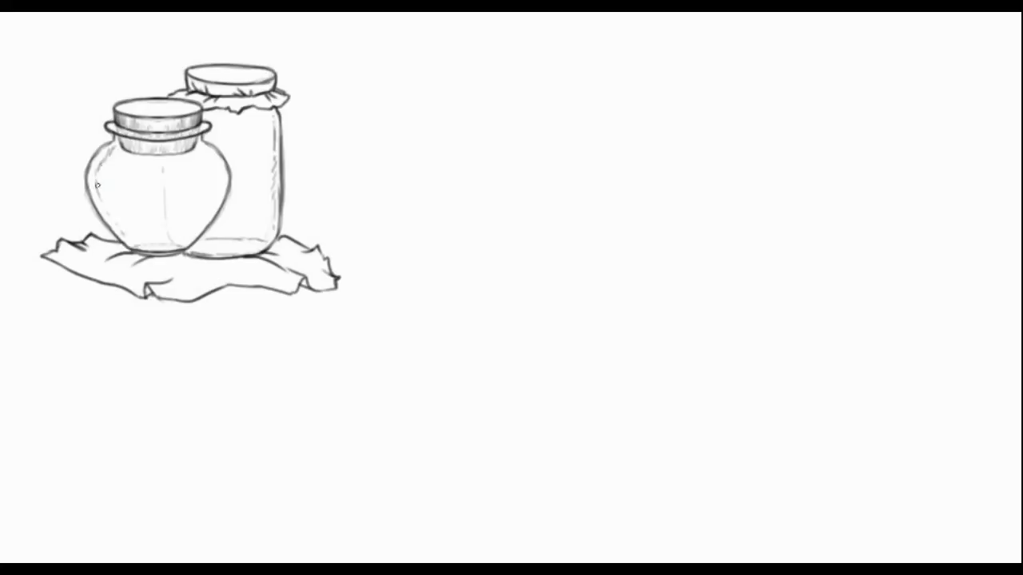
Step: Shift the jar group right and down, then outline a tall narrow-necked bottle
left_click_drag(129, 173, 144, 200)
mouse_move(89, 264)
left_mouse_down()
mouse_move(89, 136)
mouse_move(103, 76)
mouse_move(148, 90)
mouse_move(148, 128)
mouse_move(132, 72)
left_mouse_up()
mouse_move(93, 80)
left_mouse_down()
mouse_move(112, 52)
mouse_move(131, 57)
left_mouse_up()
left_click_drag(90, 271, 97, 76)
Step: Cork the bottle, add its inner lines, and show it with its liquid level through the glass jar
left_click_drag(136, 64, 148, 90)
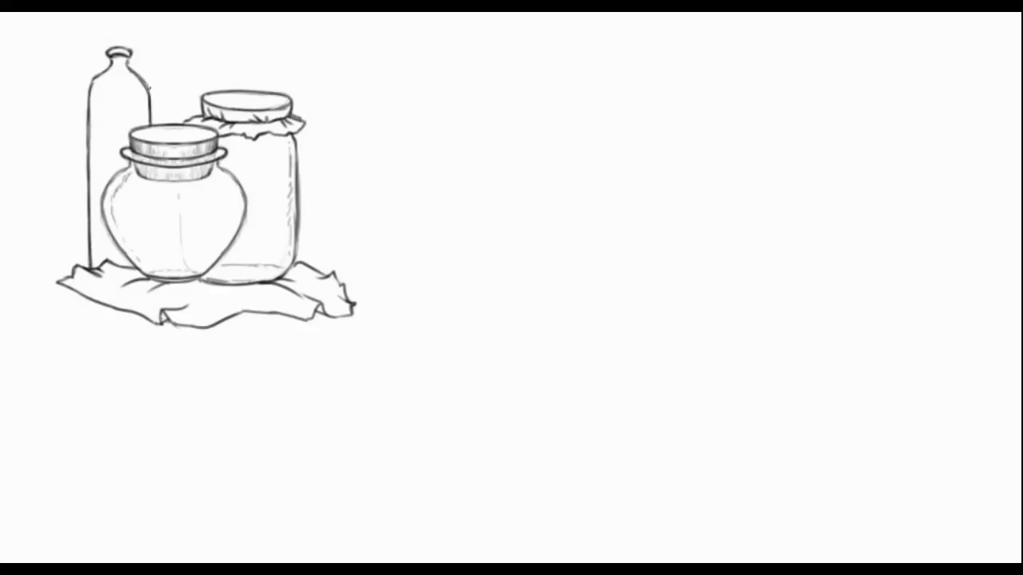
mouse_move(111, 45)
left_mouse_down()
mouse_move(129, 39)
mouse_move(110, 40)
left_mouse_up()
left_click_drag(96, 264, 92, 96)
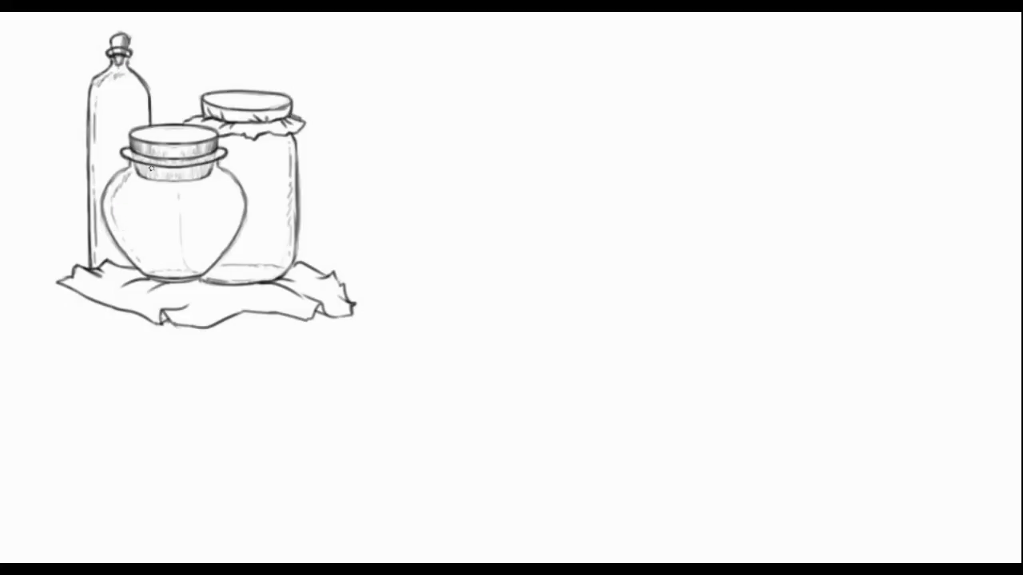
left_click_drag(150, 270, 147, 197)
mouse_move(121, 249)
left_mouse_down()
mouse_move(126, 166)
mouse_move(206, 159)
left_mouse_up()
mouse_move(103, 185)
left_mouse_down()
mouse_move(104, 120)
mouse_move(150, 120)
mouse_move(104, 159)
mouse_move(107, 126)
left_mouse_up()
mouse_move(105, 128)
left_mouse_down()
mouse_move(133, 128)
mouse_move(109, 200)
left_mouse_up()
left_click_drag(109, 200, 145, 201)
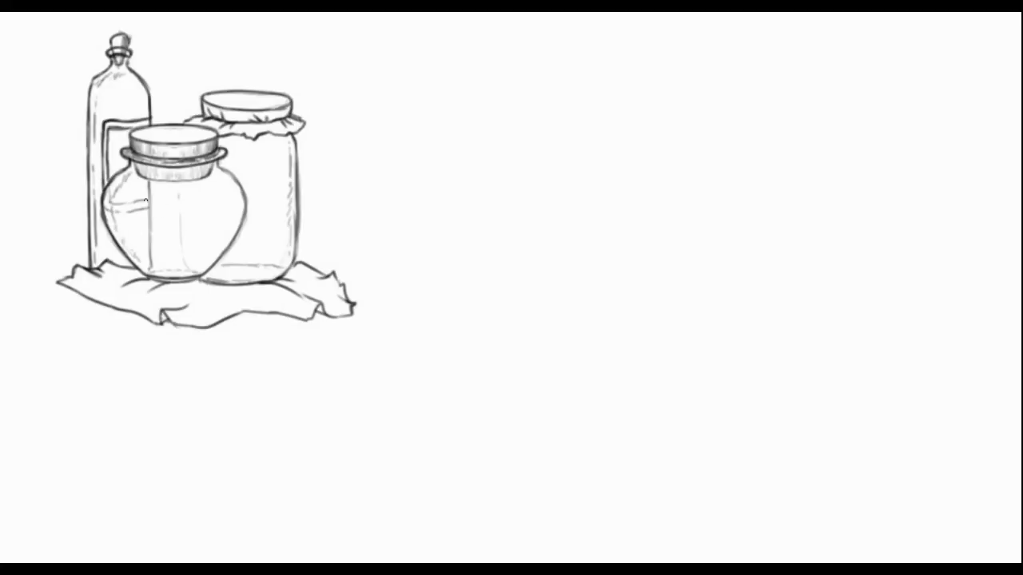
Step: Give the cloth lid a checked cross-hatch pattern and a string-tied bow
mouse_move(209, 108)
left_mouse_down()
mouse_move(238, 94)
mouse_move(286, 94)
left_mouse_up()
mouse_move(233, 123)
left_mouse_down()
mouse_move(285, 107)
mouse_move(218, 110)
mouse_move(282, 97)
left_mouse_up()
mouse_move(241, 131)
left_mouse_down()
mouse_move(297, 119)
mouse_move(251, 131)
left_mouse_up()
mouse_move(204, 120)
left_mouse_down()
mouse_move(223, 132)
mouse_move(269, 116)
mouse_move(252, 195)
left_mouse_up()
mouse_move(257, 121)
left_mouse_down()
mouse_move(265, 165)
mouse_move(254, 198)
left_mouse_up()
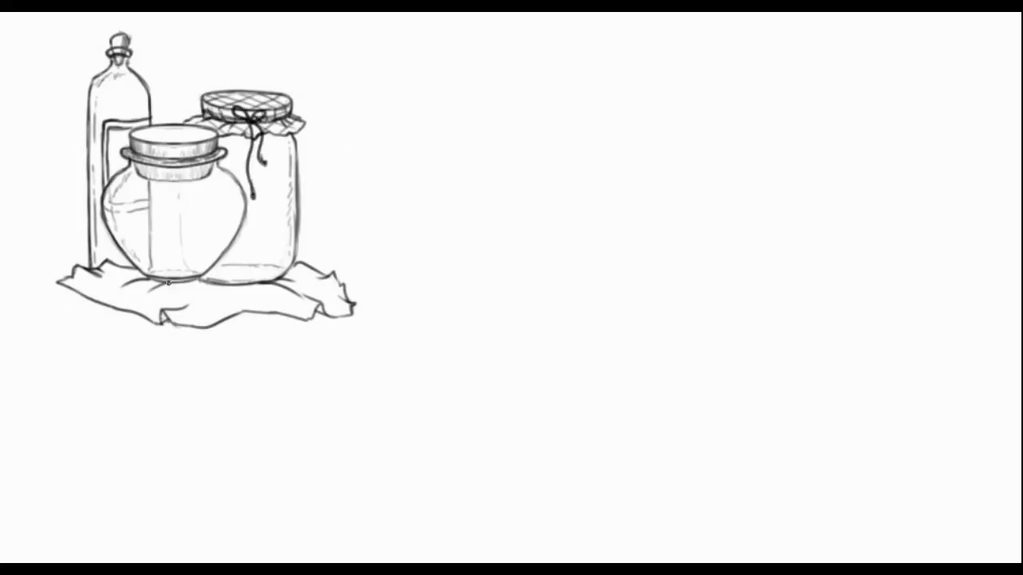
Step: Hatch shadows around the bottle and jars, and shade the round jar's lid and body
mouse_move(61, 264)
left_mouse_down()
mouse_move(80, 196)
mouse_move(80, 95)
mouse_move(94, 40)
mouse_move(190, 105)
left_mouse_up()
mouse_move(142, 71)
left_mouse_down()
mouse_move(185, 113)
mouse_move(213, 90)
left_mouse_up()
left_click_drag(301, 142, 336, 264)
mouse_move(182, 267)
left_mouse_down()
mouse_move(179, 184)
mouse_move(206, 177)
left_mouse_up()
left_click_drag(132, 143, 213, 134)
mouse_move(178, 186)
left_mouse_down()
mouse_move(228, 175)
mouse_move(245, 188)
mouse_move(201, 273)
left_mouse_up()
left_click_drag(232, 174, 248, 237)
left_click_drag(166, 256, 176, 188)
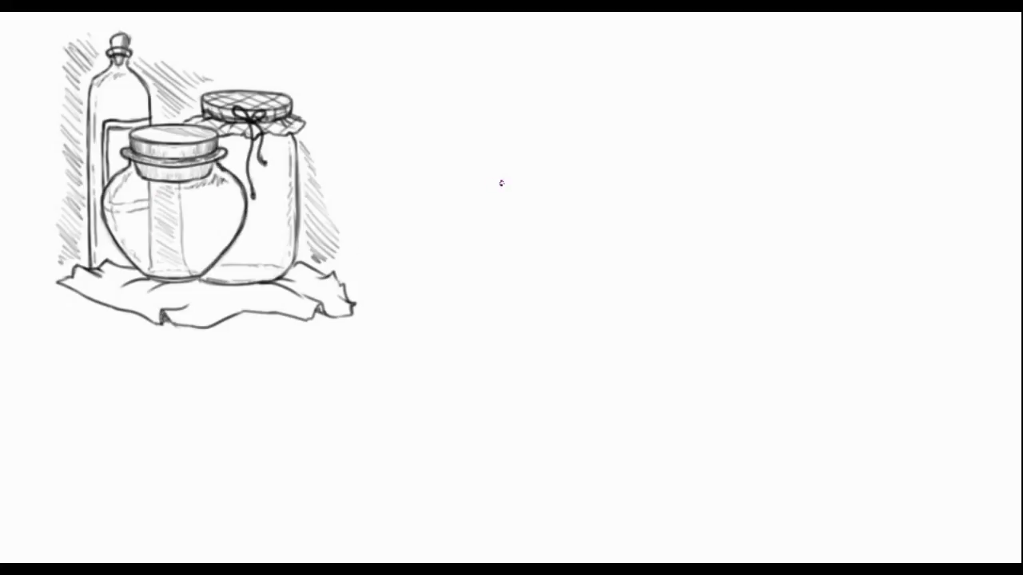
mouse_move(228, 46)
left_mouse_down()
mouse_move(564, 46)
mouse_move(566, 60)
left_mouse_up()
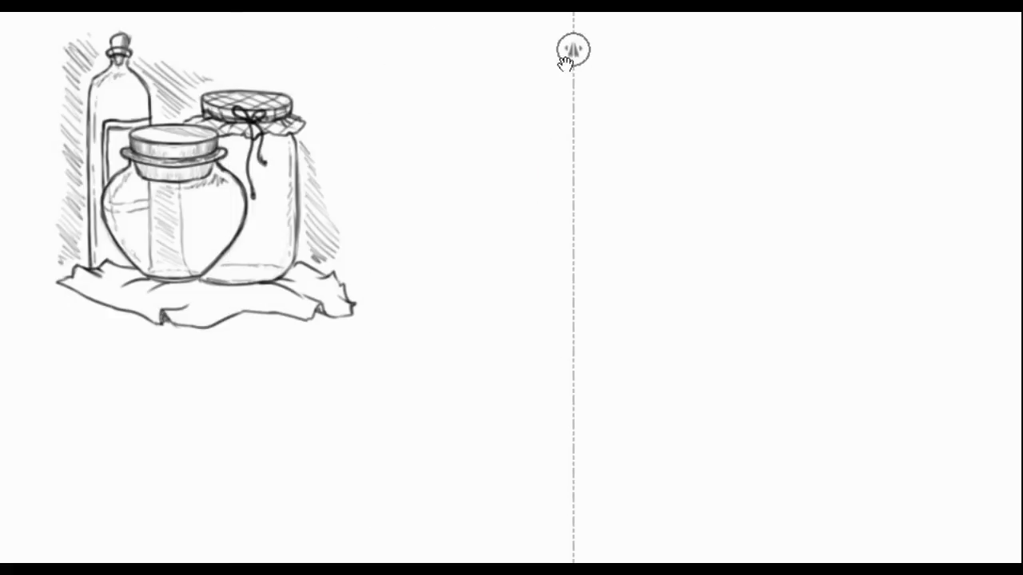
Step: Sketch the new jar's rim, sides, bottom and lid with Y symmetry
mouse_move(501, 143)
left_mouse_down()
mouse_move(546, 146)
mouse_move(517, 133)
mouse_move(509, 276)
mouse_move(559, 293)
left_mouse_up()
mouse_move(504, 187)
left_mouse_down()
mouse_move(503, 246)
mouse_move(515, 273)
mouse_move(572, 291)
left_mouse_up()
left_click_drag(511, 138, 560, 161)
mouse_move(511, 144)
left_mouse_down()
mouse_move(559, 124)
mouse_move(513, 169)
mouse_move(572, 177)
mouse_move(598, 194)
mouse_move(569, 231)
mouse_move(492, 186)
mouse_move(515, 171)
mouse_move(584, 199)
mouse_move(656, 185)
left_mouse_up()
Step: Draw the cloth flap with gathered folds, knotted bow, tag and label outline
mouse_move(545, 172)
left_mouse_down()
mouse_move(598, 179)
mouse_move(561, 227)
left_mouse_up()
mouse_move(513, 170)
left_mouse_down()
mouse_move(578, 177)
mouse_move(561, 176)
mouse_move(636, 160)
left_mouse_up()
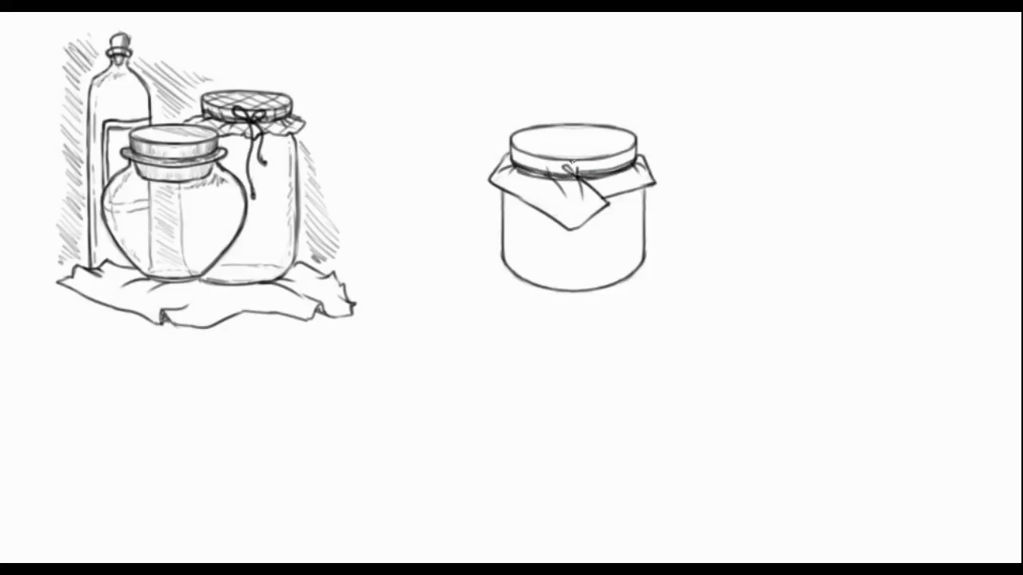
mouse_move(540, 171)
left_mouse_down()
mouse_move(532, 163)
mouse_move(548, 173)
mouse_move(529, 202)
mouse_move(540, 235)
left_mouse_up()
key("x")
mouse_move(569, 270)
left_mouse_down()
mouse_move(532, 265)
mouse_move(527, 207)
mouse_move(560, 272)
left_mouse_up()
left_click_drag(505, 254, 523, 262)
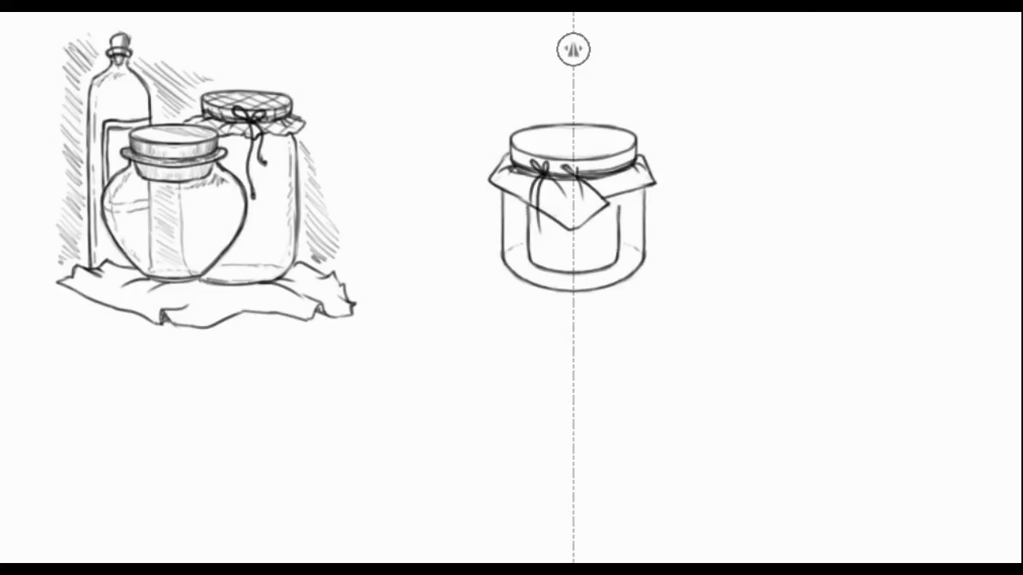
key("x")
Step: Dot the cloth cover and lid top with polka dots
mouse_move(502, 182)
left_mouse_down()
mouse_move(549, 196)
mouse_move(557, 218)
mouse_move(583, 200)
mouse_move(580, 207)
left_mouse_up()
left_click_drag(569, 182, 622, 195)
left_click_drag(617, 169, 627, 177)
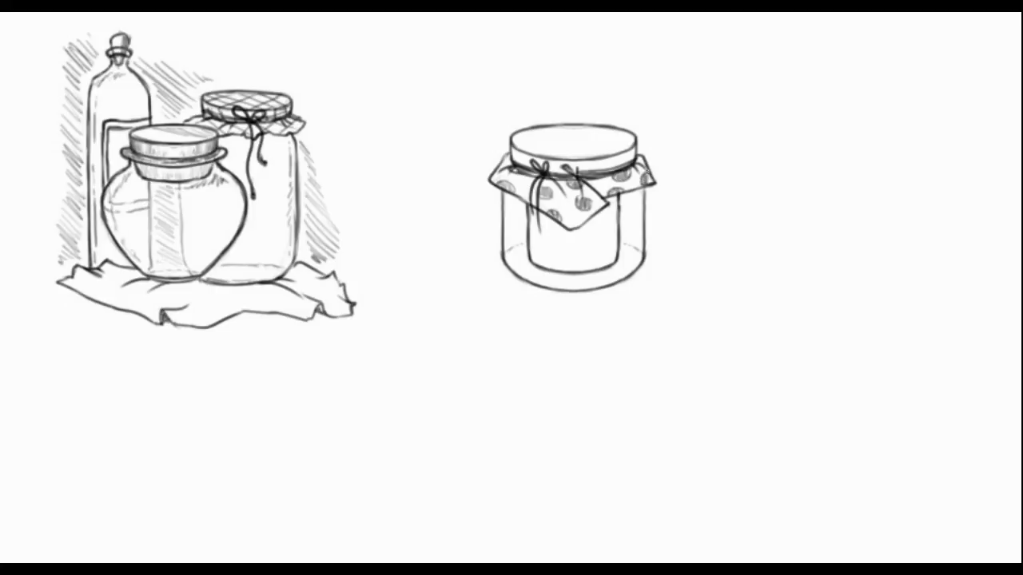
mouse_move(512, 142)
left_mouse_down()
mouse_move(558, 151)
mouse_move(572, 130)
mouse_move(599, 164)
mouse_move(628, 146)
mouse_move(607, 135)
left_mouse_up()
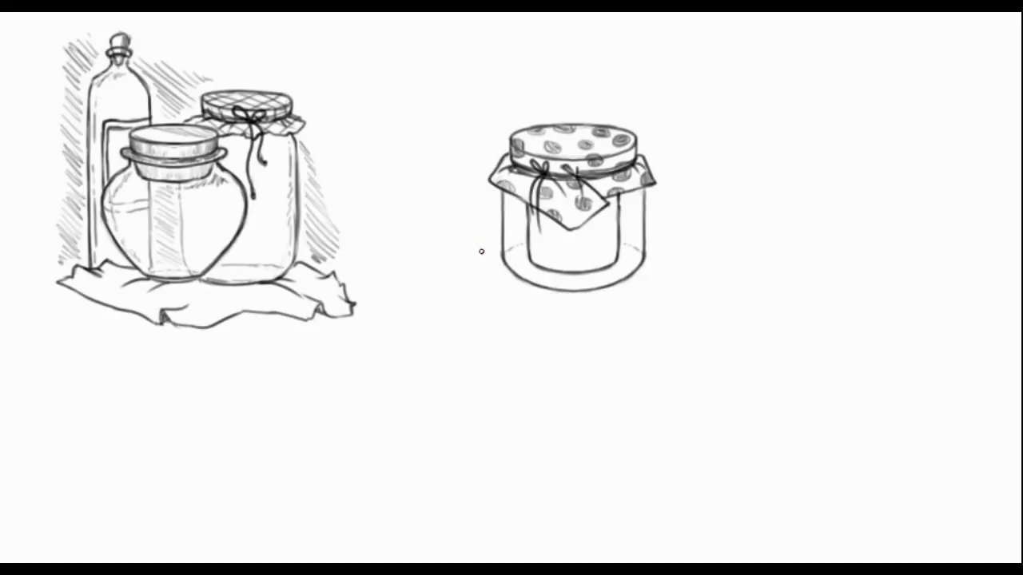
Step: Outline the back jar and sketch its lid with a cloth ruffle
mouse_move(495, 250)
left_mouse_down()
mouse_move(459, 221)
mouse_move(454, 127)
mouse_move(538, 99)
left_mouse_up()
mouse_move(462, 113)
left_mouse_down()
mouse_move(502, 126)
mouse_move(552, 116)
left_mouse_up()
mouse_move(453, 134)
left_mouse_down()
mouse_move(511, 143)
mouse_move(450, 138)
mouse_move(462, 104)
mouse_move(546, 112)
left_mouse_up()
left_click_drag(462, 106, 551, 107)
left_click_drag(478, 132, 569, 122)
Step: Darken the back jar's left side and draw its round label
mouse_move(454, 146)
left_mouse_down()
mouse_move(438, 204)
mouse_move(454, 240)
mouse_move(496, 246)
left_mouse_up()
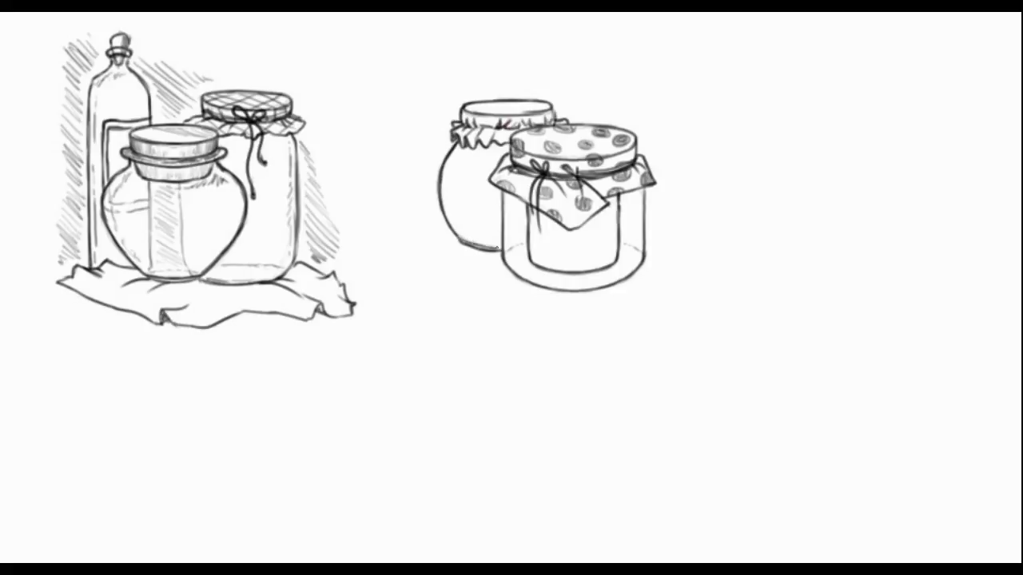
mouse_move(471, 170)
left_mouse_down()
mouse_move(457, 200)
mouse_move(492, 228)
mouse_move(480, 224)
left_mouse_up()
mouse_move(498, 165)
left_mouse_down()
mouse_move(462, 189)
mouse_move(481, 222)
left_mouse_up()
mouse_move(460, 189)
left_mouse_down()
mouse_move(479, 224)
mouse_move(508, 204)
left_mouse_up()
Step: Draw the crumpled cloth drape beneath both jars, with hatched shading and extended corners
mouse_move(444, 276)
left_mouse_down()
mouse_move(403, 202)
mouse_move(404, 221)
mouse_move(449, 228)
mouse_move(444, 240)
mouse_move(518, 279)
left_mouse_up()
key("ctrl+z")
mouse_move(617, 283)
left_mouse_down()
mouse_move(643, 257)
mouse_move(666, 285)
left_mouse_up()
mouse_move(489, 278)
left_mouse_down()
mouse_move(508, 294)
mouse_move(664, 337)
left_mouse_up()
mouse_move(653, 321)
left_mouse_down()
mouse_move(641, 285)
mouse_move(639, 324)
mouse_move(604, 315)
left_mouse_up()
left_click_drag(467, 251, 431, 277)
left_click_drag(424, 241, 433, 256)
left_click_drag(444, 276, 488, 273)
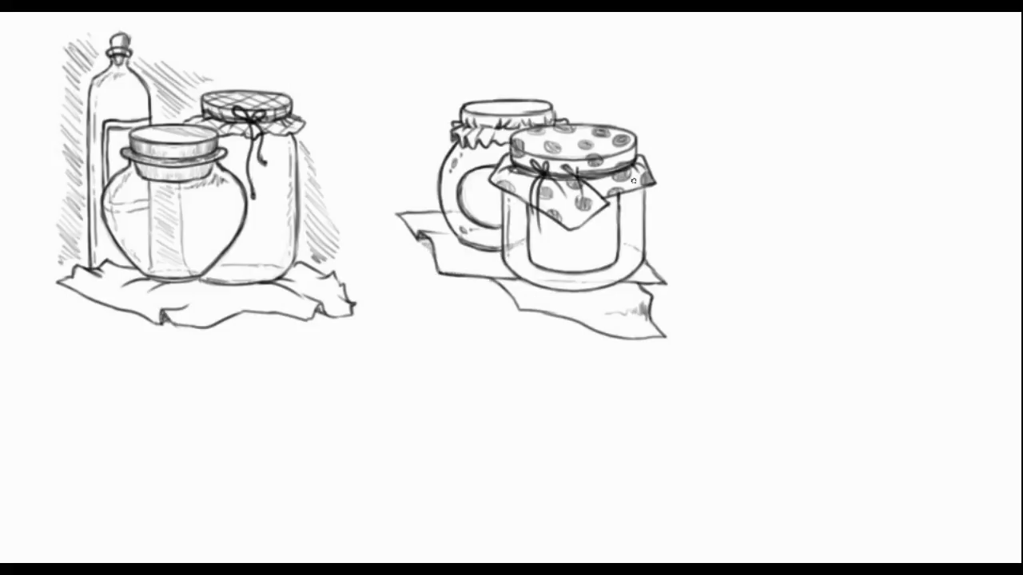
mouse_move(644, 217)
left_mouse_down()
mouse_move(665, 243)
mouse_move(666, 275)
mouse_move(651, 301)
left_mouse_up()
left_click_drag(469, 278, 512, 294)
Step: Hatch shadows behind and beside the two jars and darken the label and front jar edges
mouse_move(398, 202)
left_mouse_down()
mouse_move(431, 171)
mouse_move(442, 140)
left_mouse_up()
left_click_drag(549, 92, 636, 123)
left_click_drag(669, 227, 696, 270)
left_click_drag(656, 193, 684, 235)
left_click_drag(644, 128, 669, 178)
left_click_drag(599, 259, 608, 209)
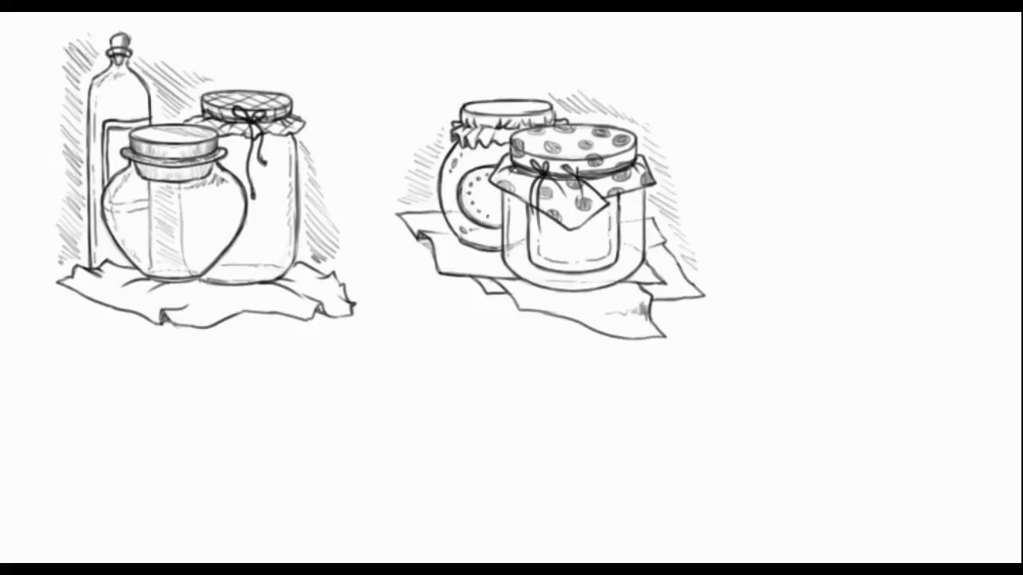
left_click_drag(507, 249, 527, 244)
Step: Move the symmetry axis right and sketch the new jar's body and rim
left_click_drag(571, 46, 867, 50)
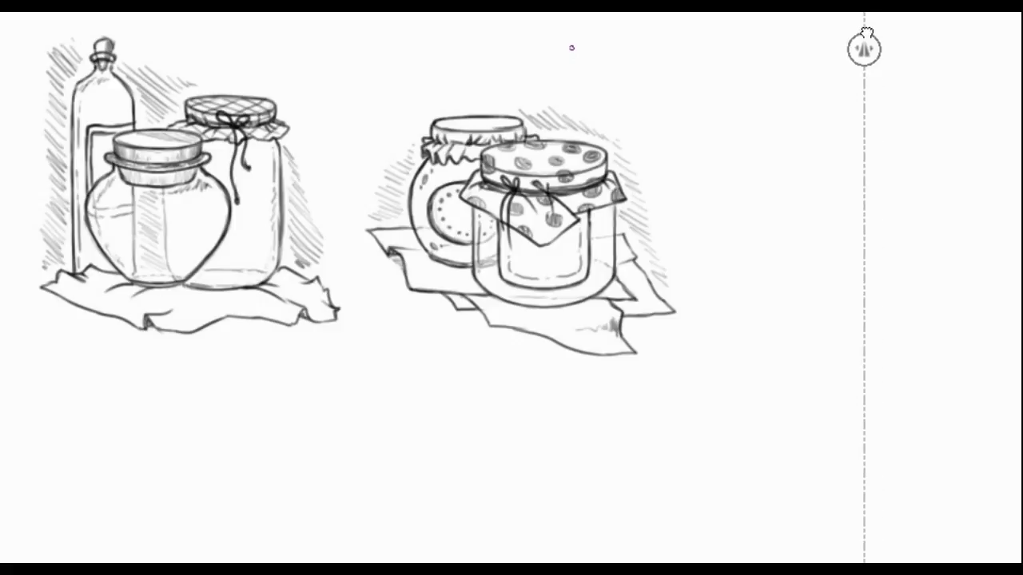
mouse_move(840, 304)
left_mouse_down()
mouse_move(812, 254)
mouse_move(818, 159)
mouse_move(868, 145)
left_mouse_up()
left_click_drag(823, 120, 864, 104)
Step: Draw a large fabric bow with loops, knot and hanging ribbon tails over the rim
mouse_move(867, 141)
left_mouse_down()
mouse_move(842, 174)
mouse_move(835, 236)
left_mouse_up()
left_click_drag(866, 161, 852, 204)
mouse_move(880, 114)
left_mouse_down()
mouse_move(915, 135)
mouse_move(923, 100)
left_mouse_up()
mouse_move(879, 152)
left_mouse_down()
mouse_move(915, 140)
mouse_move(904, 118)
mouse_move(875, 158)
mouse_move(922, 100)
mouse_move(925, 123)
mouse_move(927, 96)
left_mouse_up()
left_click_drag(924, 120, 917, 151)
mouse_move(844, 125)
left_mouse_down()
mouse_move(810, 95)
mouse_move(847, 140)
left_mouse_up()
mouse_move(807, 93)
left_mouse_down()
mouse_move(823, 150)
mouse_move(819, 138)
mouse_move(855, 155)
mouse_move(838, 128)
mouse_move(902, 142)
left_mouse_up()
left_click_drag(922, 101, 900, 128)
left_click_drag(860, 160, 848, 201)
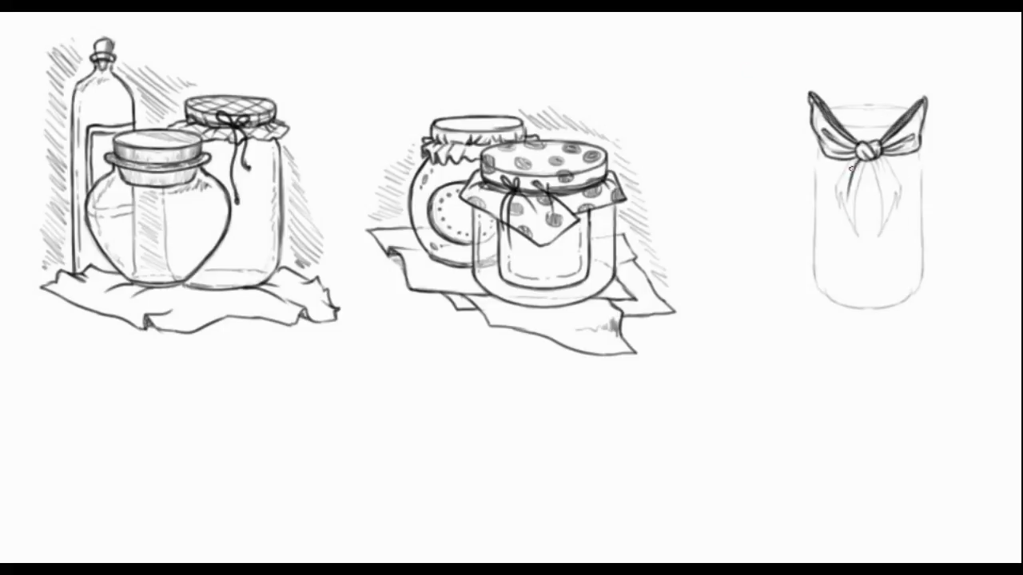
left_click_drag(863, 158, 849, 198)
mouse_move(874, 158)
left_mouse_down()
mouse_move(888, 198)
mouse_move(837, 194)
mouse_move(847, 235)
mouse_move(853, 201)
left_mouse_up()
Step: Add a rounded label and ink the jar's walls, bottom, neck and shoulders
mouse_move(849, 268)
left_mouse_down()
mouse_move(838, 278)
mouse_move(832, 166)
mouse_move(855, 284)
left_mouse_up()
left_click_drag(830, 170, 849, 163)
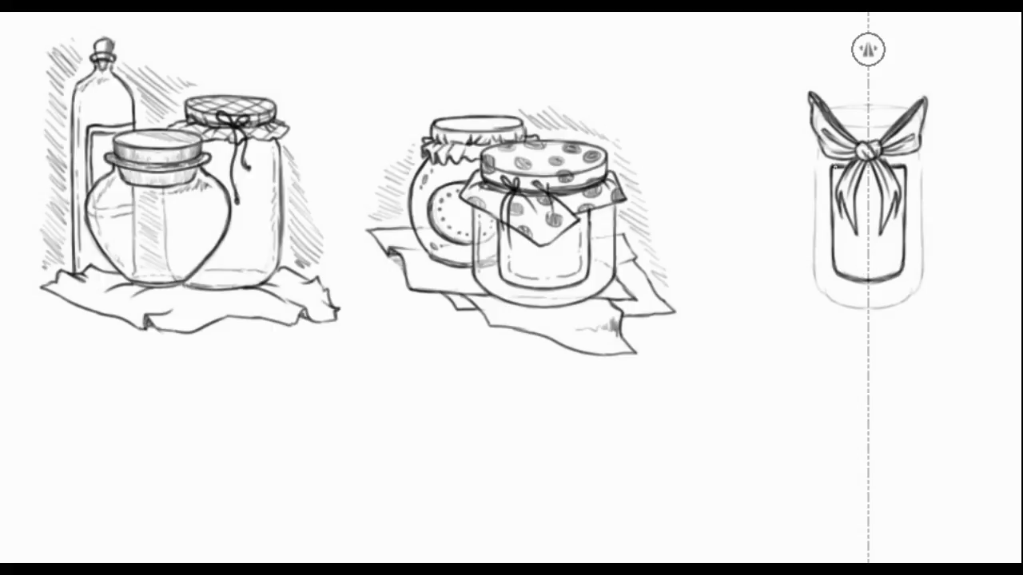
mouse_move(816, 285)
left_mouse_down()
mouse_move(866, 309)
mouse_move(812, 267)
mouse_move(814, 139)
mouse_move(866, 103)
left_mouse_up()
mouse_move(838, 128)
left_mouse_down()
mouse_move(866, 120)
mouse_move(852, 139)
mouse_move(863, 137)
left_mouse_up()
mouse_move(803, 155)
left_mouse_down()
mouse_move(815, 144)
mouse_move(838, 151)
mouse_move(816, 142)
left_mouse_up()
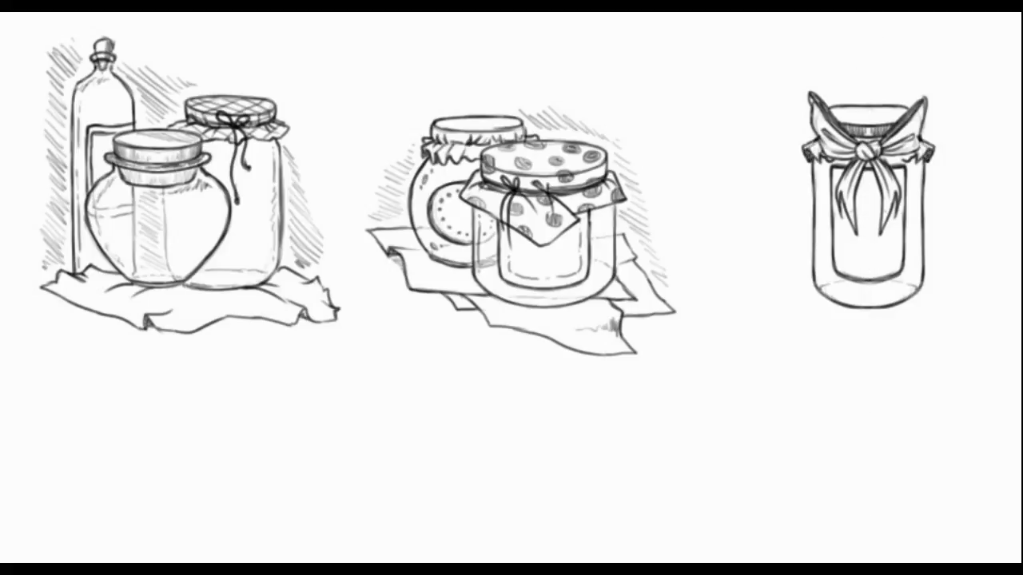
Step: Hatch shading inside the jar neck and beside the bow knot
left_click_drag(877, 163, 912, 155)
left_click_drag(836, 125, 847, 109)
left_click_drag(882, 125, 906, 107)
left_click_drag(820, 186, 821, 196)
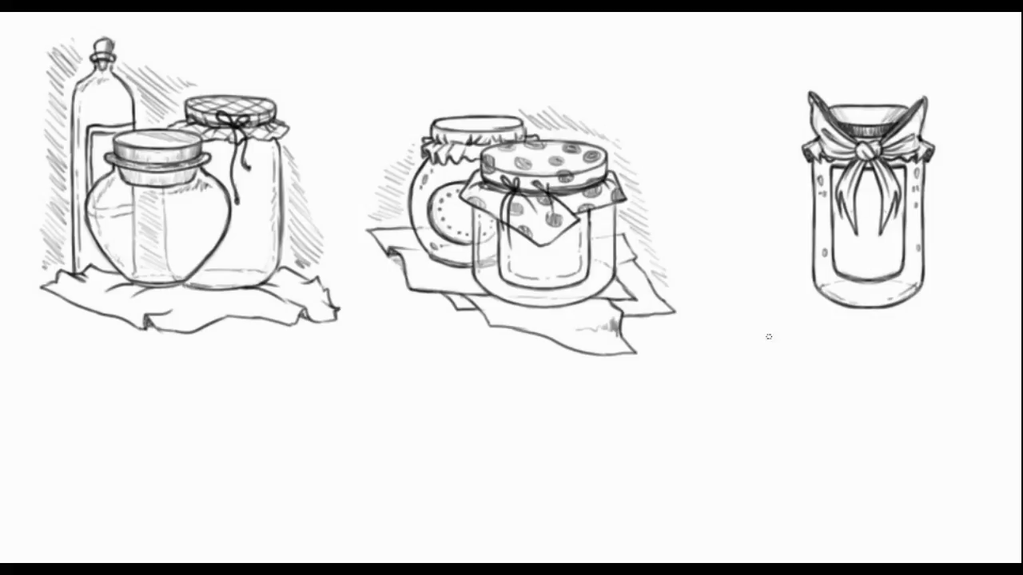
Step: Sketch two mirrored background jars with rims and ribbed lids
left_click_drag(810, 274, 759, 149)
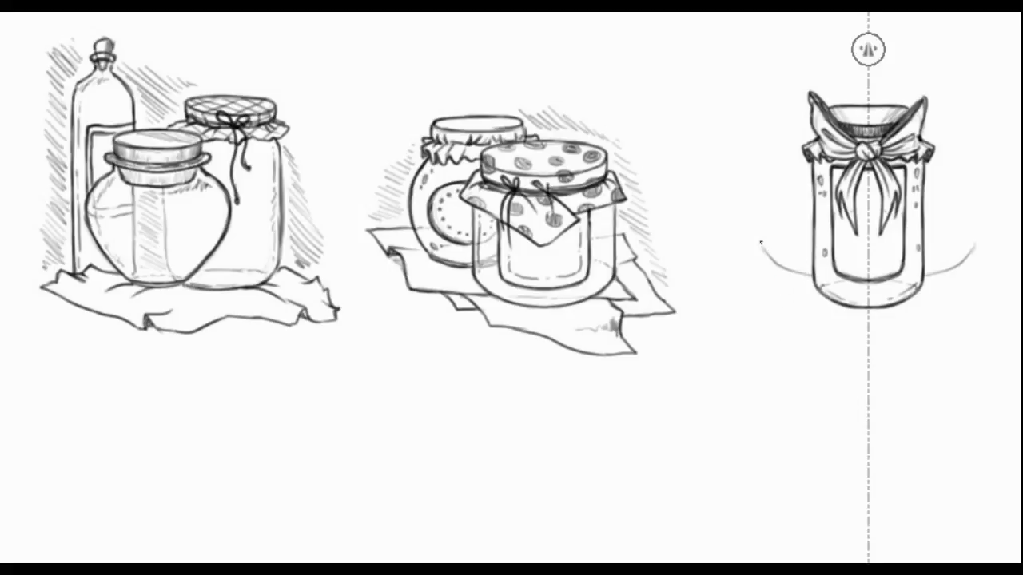
mouse_move(773, 95)
left_mouse_down()
mouse_move(783, 116)
mouse_move(772, 90)
mouse_move(799, 101)
mouse_move(845, 91)
mouse_move(810, 102)
mouse_move(855, 87)
mouse_move(771, 118)
mouse_move(811, 123)
left_mouse_up()
mouse_move(845, 89)
left_mouse_down()
mouse_move(856, 107)
mouse_move(794, 120)
mouse_move(787, 98)
mouse_move(813, 116)
left_mouse_up()
mouse_move(770, 91)
left_mouse_down()
mouse_move(814, 101)
mouse_move(836, 130)
left_mouse_up()
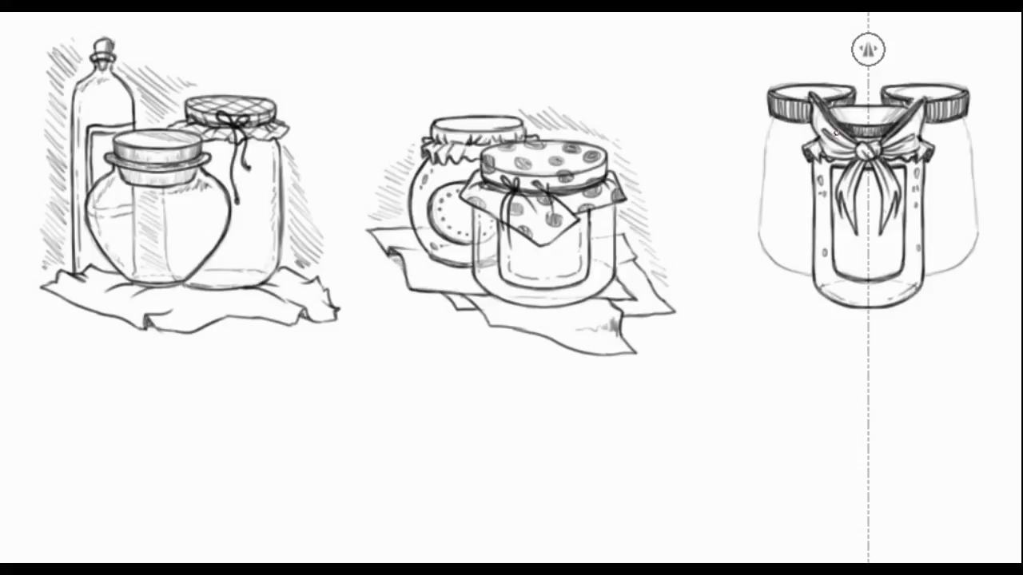
Step: Darken the background jars' sides and add zigzag torn-edged labels
mouse_move(765, 120)
left_mouse_down()
mouse_move(759, 244)
mouse_move(813, 275)
mouse_move(769, 133)
mouse_move(799, 129)
left_mouse_up()
left_click_drag(766, 204, 769, 243)
mouse_move(772, 126)
left_mouse_down()
mouse_move(765, 186)
mouse_move(813, 224)
left_mouse_up()
mouse_move(780, 165)
left_mouse_down()
mouse_move(814, 169)
mouse_move(782, 197)
mouse_move(782, 222)
mouse_move(777, 200)
mouse_move(807, 224)
left_mouse_up()
left_click_drag(791, 170, 793, 224)
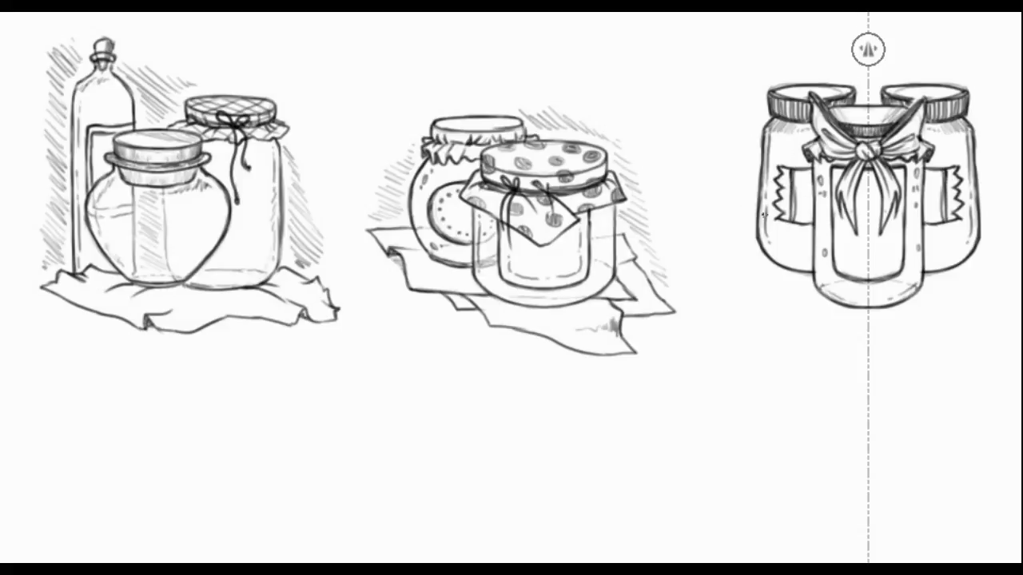
Step: Draw two jars lying on their sides with lids, removing the stray plank strokes
left_click_drag(723, 206, 727, 243)
mouse_move(729, 180)
left_mouse_down()
mouse_move(730, 246)
mouse_move(741, 176)
mouse_move(764, 170)
left_mouse_up()
left_click_drag(740, 244, 765, 253)
left_click_drag(778, 170, 759, 173)
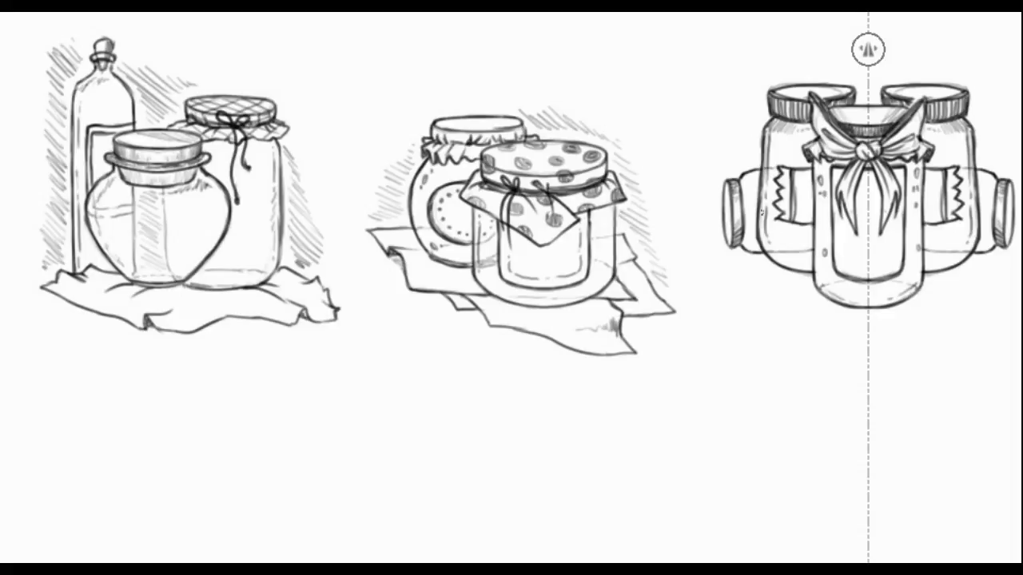
left_click_drag(775, 265, 812, 254)
mouse_move(734, 267)
left_mouse_down()
mouse_move(691, 248)
mouse_move(709, 267)
mouse_move(774, 267)
mouse_move(642, 284)
mouse_move(791, 291)
left_mouse_up()
key("ctrl+z")
key("ctrl+z")
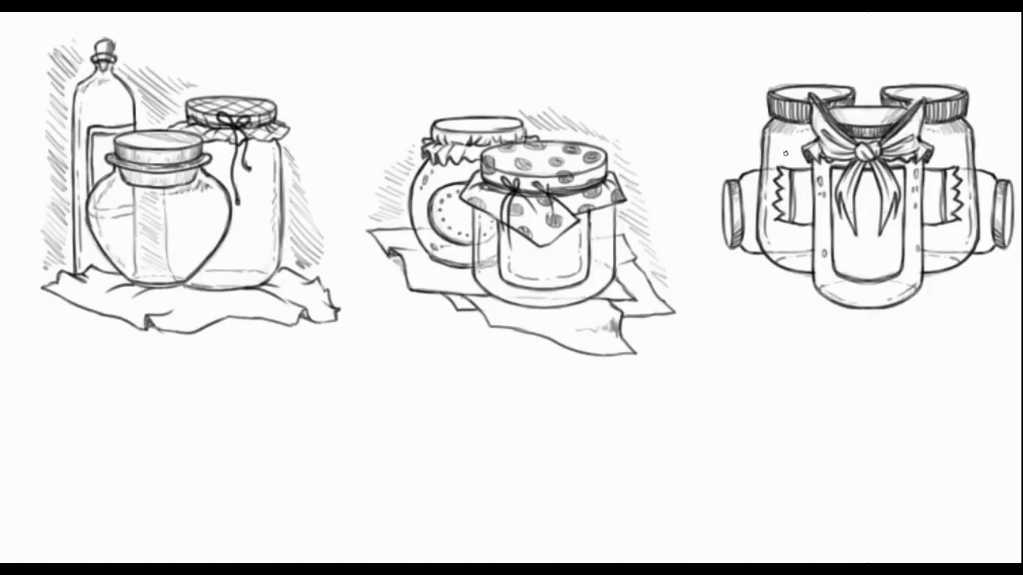
Step: Nudge the right jar group left, then draw and shade a cloth beneath it
left_click_drag(861, 250, 844, 264)
mouse_move(695, 269)
left_mouse_down()
mouse_move(879, 361)
mouse_move(976, 321)
left_mouse_up()
left_click_drag(1005, 252, 1009, 306)
left_click_drag(1011, 313, 998, 249)
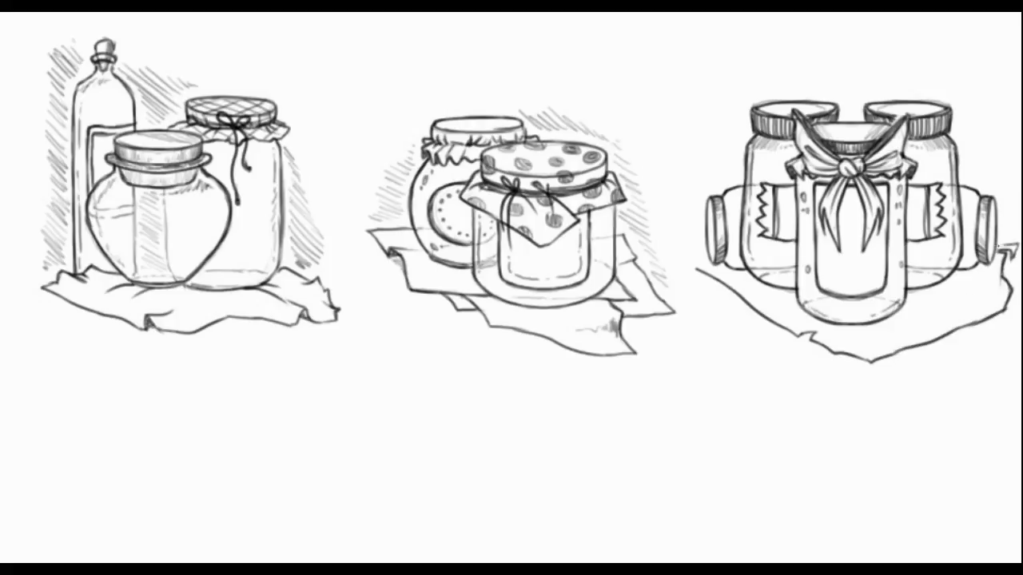
mouse_move(695, 268)
left_mouse_down()
mouse_move(688, 257)
mouse_move(751, 307)
mouse_move(791, 300)
left_mouse_up()
left_click_drag(911, 297, 985, 269)
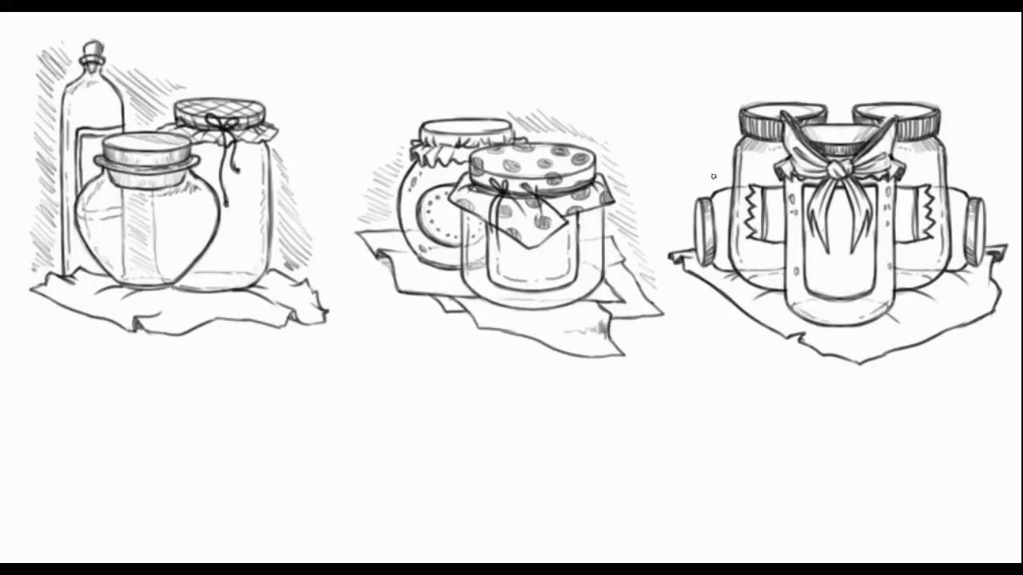
Step: Draw a tall corked bottle behind the right jars, with a darker neck and hatched shoulder
left_click_drag(915, 102, 963, 102)
left_click_drag(936, 39, 975, 199)
left_click_drag(929, 73, 913, 104)
left_click_drag(927, 47, 915, 91)
left_click_drag(949, 45, 973, 195)
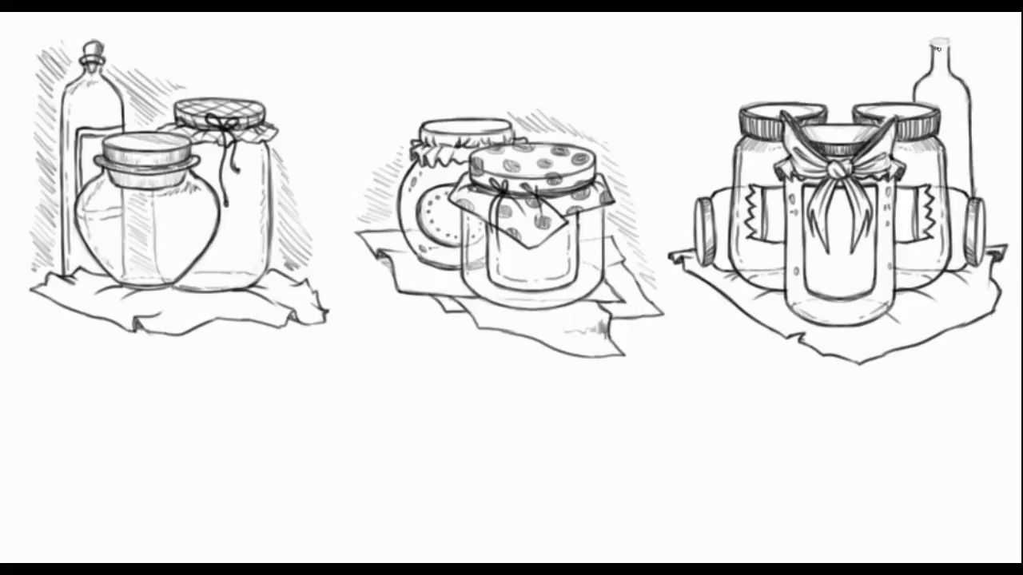
mouse_move(947, 40)
left_mouse_down()
mouse_move(945, 28)
mouse_move(946, 58)
left_mouse_up()
left_click_drag(968, 105, 943, 159)
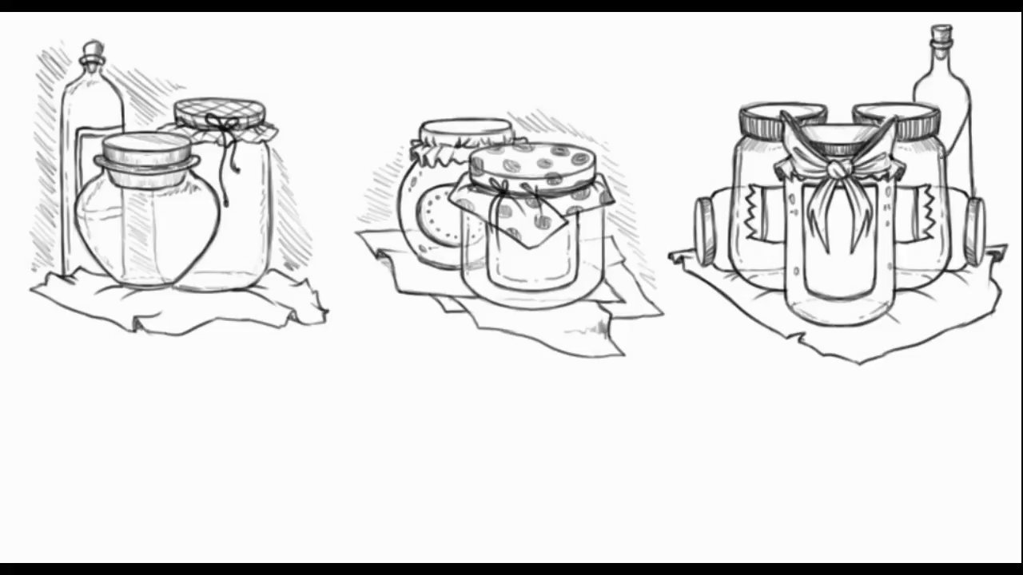
left_click_drag(932, 85, 948, 81)
Step: Hatch shadows around the top-right jar lids and bottle, then shift the middle jar group left
left_click_drag(689, 220, 676, 243)
left_click_drag(725, 148, 708, 177)
left_click_drag(727, 125, 711, 163)
left_click_drag(848, 96, 829, 114)
left_click_drag(906, 67, 872, 98)
left_click_drag(920, 49, 897, 72)
left_click_drag(733, 99, 718, 116)
left_click_drag(973, 38, 958, 112)
left_click_drag(990, 102, 979, 133)
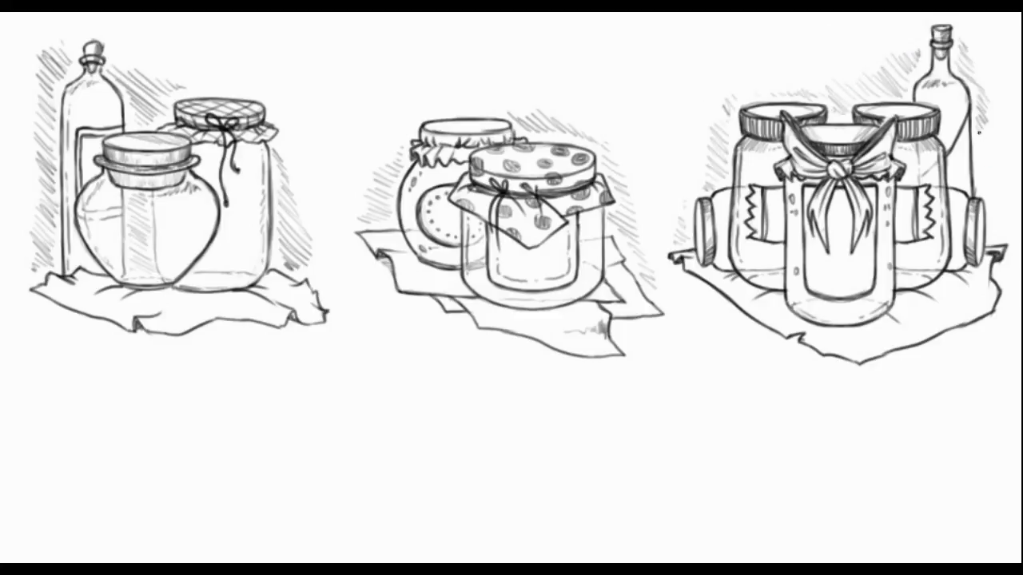
mouse_move(344, 78)
left_mouse_down()
mouse_move(368, 128)
mouse_move(666, 393)
left_mouse_up()
mouse_move(578, 327)
left_mouse_down()
mouse_move(564, 326)
mouse_move(598, 315)
left_mouse_up()
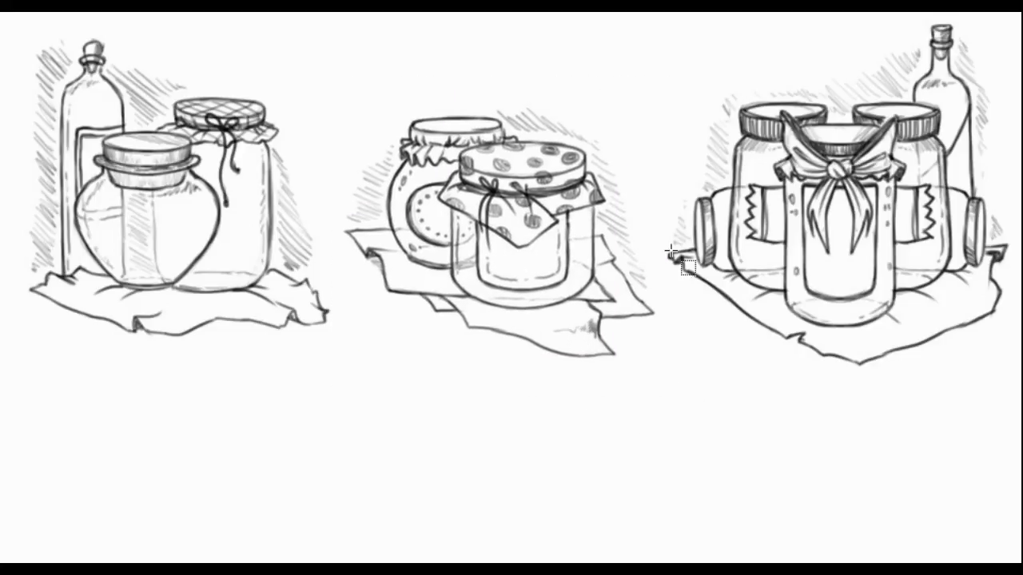
Step: Sketch a bottle lying on its side, with its neck and small cap
mouse_move(181, 447)
left_mouse_down()
mouse_move(331, 376)
mouse_move(338, 447)
mouse_move(270, 484)
left_mouse_up()
left_click_drag(209, 501, 183, 470)
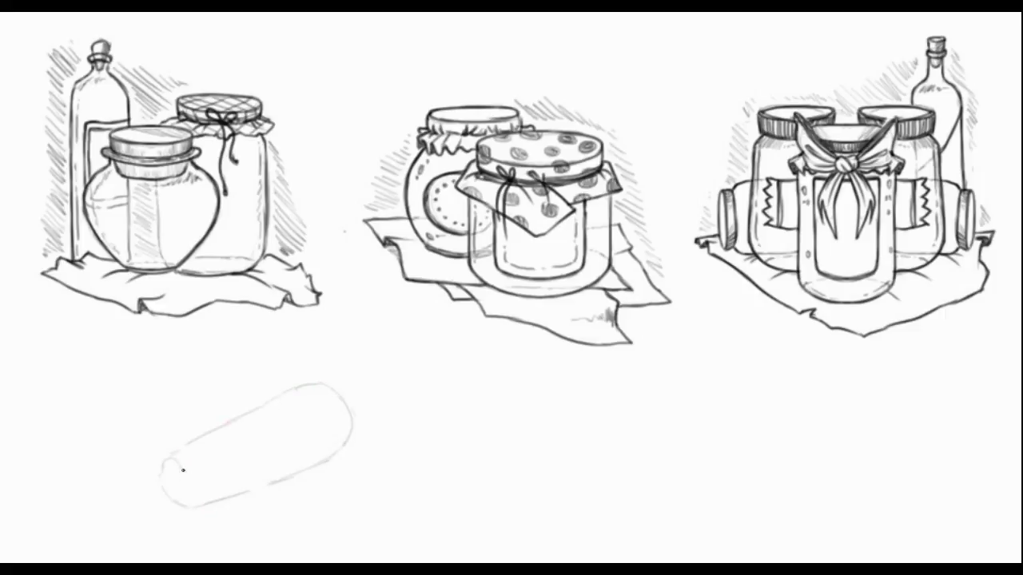
mouse_move(119, 502)
left_mouse_down()
mouse_move(187, 501)
mouse_move(120, 518)
mouse_move(143, 510)
mouse_move(160, 463)
left_mouse_up()
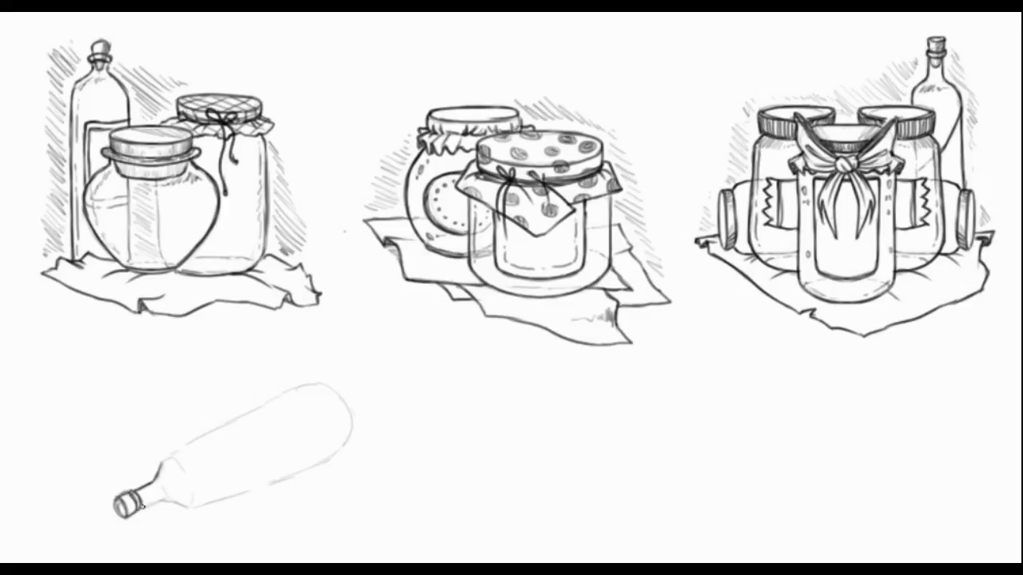
left_click_drag(185, 504, 143, 508)
Step: Ink the lying bottle's body outline, contour, highlight curve and label
mouse_move(172, 455)
left_mouse_down()
mouse_move(162, 475)
mouse_move(294, 382)
left_mouse_up()
left_click_drag(178, 510, 305, 470)
left_click_drag(212, 505, 341, 454)
mouse_move(303, 384)
left_mouse_down()
mouse_move(351, 391)
mouse_move(350, 441)
left_mouse_up()
left_click_drag(334, 457, 292, 473)
left_click_drag(354, 413, 332, 459)
left_click_drag(244, 416, 319, 382)
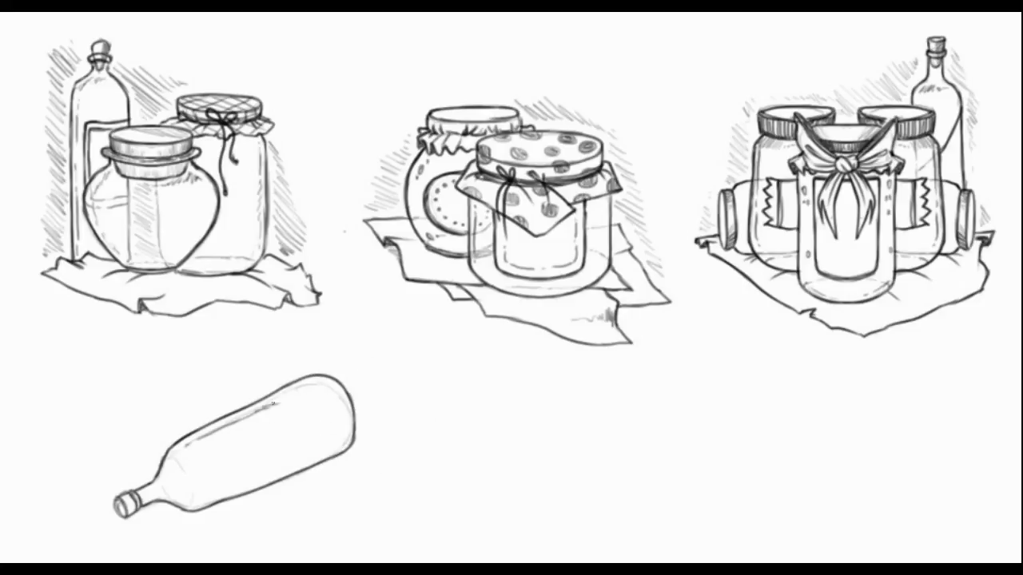
mouse_move(171, 458)
left_mouse_down()
mouse_move(184, 494)
mouse_move(296, 450)
mouse_move(323, 460)
left_mouse_up()
left_click_drag(236, 493, 296, 449)
Step: Draw an upright glass jar left of the bottle, undoing the first rough sketch
mouse_move(125, 475)
left_mouse_down()
mouse_move(118, 404)
mouse_move(181, 372)
left_mouse_up()
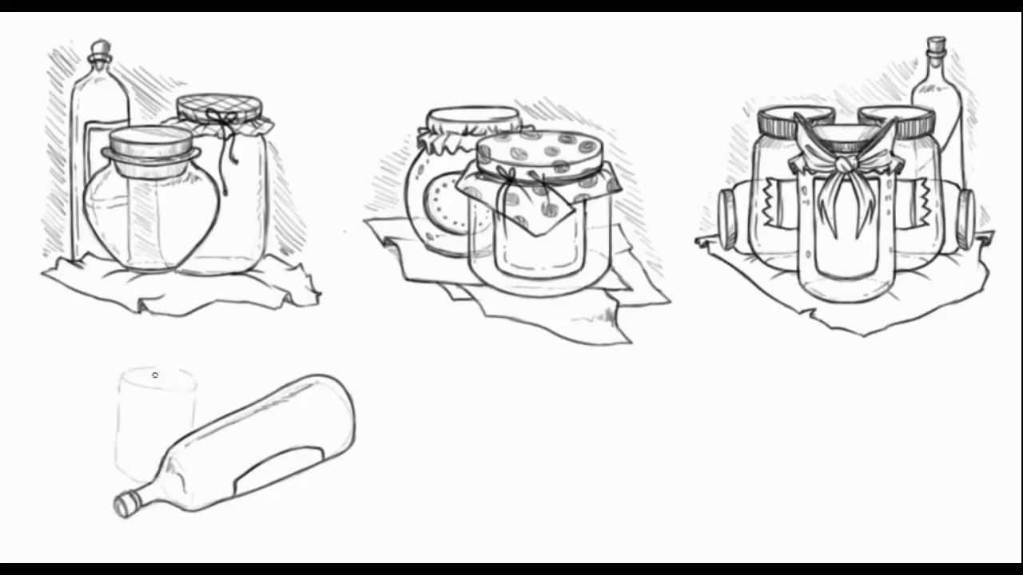
key("ctrl+z")
key("ctrl+z")
key("ctrl+z")
left_click_drag(109, 462, 107, 392)
mouse_move(191, 438)
left_mouse_down()
mouse_move(192, 389)
mouse_move(108, 369)
mouse_move(192, 374)
mouse_move(120, 372)
mouse_move(108, 385)
mouse_move(184, 399)
mouse_move(193, 384)
left_mouse_up()
left_click_drag(107, 455, 155, 481)
mouse_move(108, 385)
left_mouse_down()
mouse_move(107, 429)
mouse_move(135, 480)
mouse_move(157, 481)
left_mouse_up()
left_click_drag(193, 385, 193, 432)
left_click_drag(116, 379, 112, 397)
mouse_move(193, 369)
left_mouse_down()
mouse_move(194, 387)
mouse_move(174, 391)
mouse_move(190, 429)
mouse_move(177, 438)
left_mouse_up()
left_click_drag(110, 461, 120, 385)
Step: Add a small lidded jar with a ridged lid behind the glass
mouse_move(195, 395)
left_mouse_down()
mouse_move(247, 391)
mouse_move(244, 379)
mouse_move(236, 408)
left_mouse_up()
mouse_move(250, 384)
left_mouse_down()
mouse_move(246, 404)
mouse_move(217, 409)
left_mouse_up()
mouse_move(205, 391)
left_mouse_down()
mouse_move(246, 388)
mouse_move(244, 406)
left_mouse_up()
mouse_move(217, 399)
left_mouse_down()
mouse_move(235, 411)
mouse_move(219, 409)
left_mouse_up()
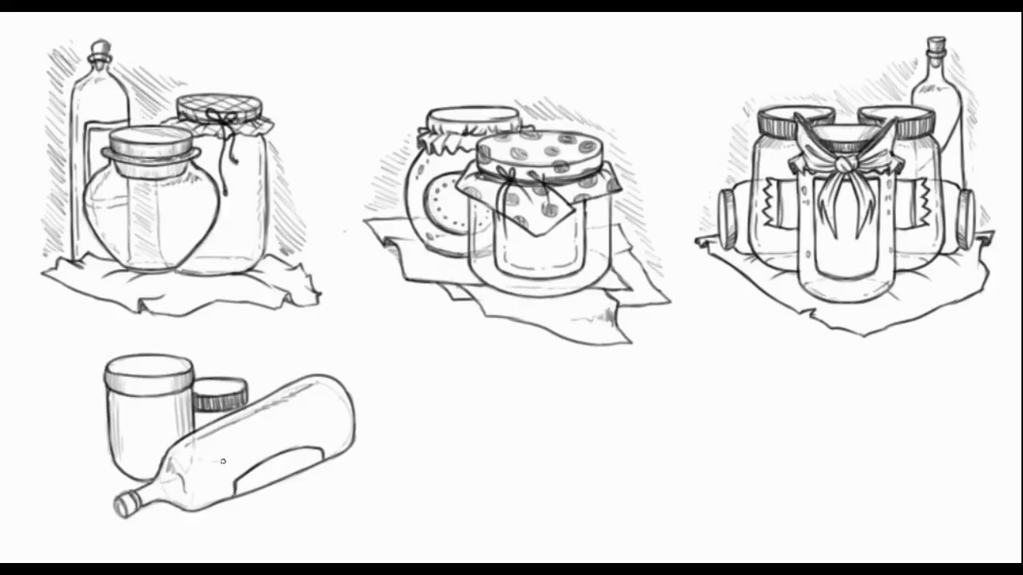
Step: Darken the small lid and the big jar's lid rim lines
left_click_drag(107, 375, 164, 356)
left_click_drag(193, 393, 248, 382)
left_click_drag(180, 369, 127, 365)
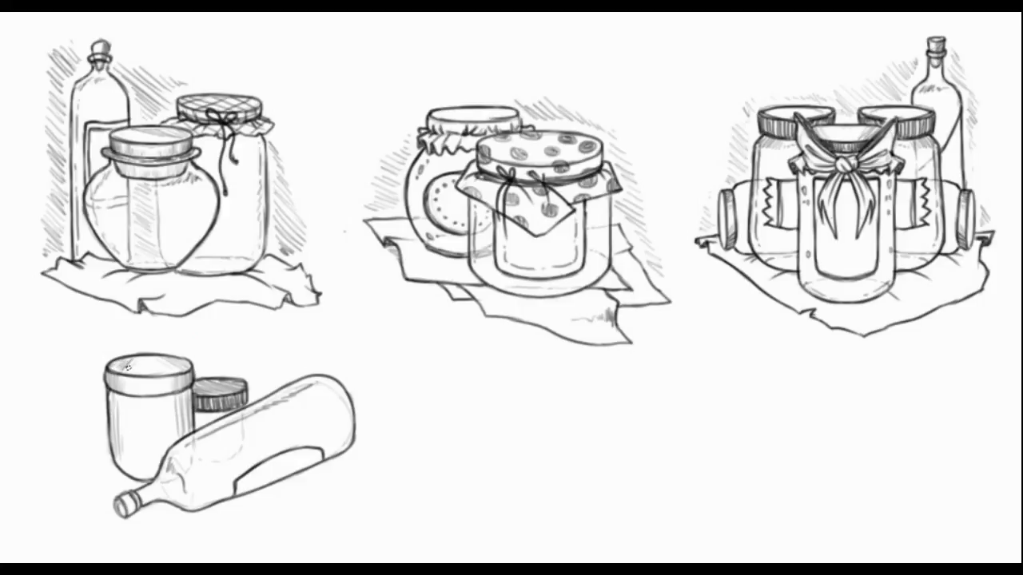
Step: Draw a folded cloth under the bottle, with a second layer and a left fold
mouse_move(80, 500)
left_mouse_down()
mouse_move(36, 484)
mouse_move(107, 445)
left_mouse_up()
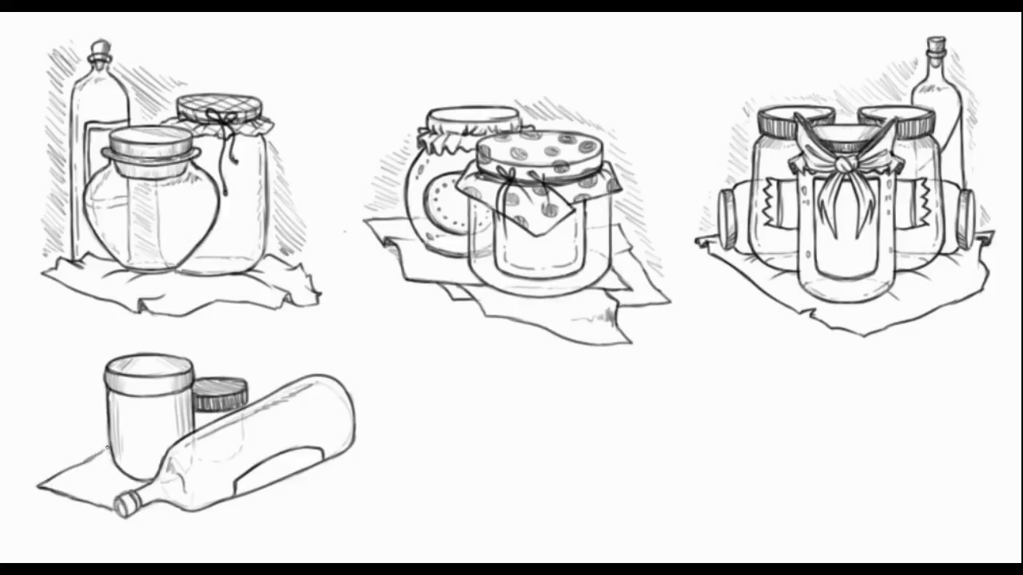
mouse_move(132, 510)
left_mouse_down()
mouse_move(229, 535)
mouse_move(366, 459)
left_mouse_up()
left_click_drag(366, 459, 337, 455)
left_click_drag(69, 495, 199, 546)
left_click_drag(112, 524, 210, 536)
left_click_drag(80, 498, 120, 524)
left_click_drag(41, 475, 109, 440)
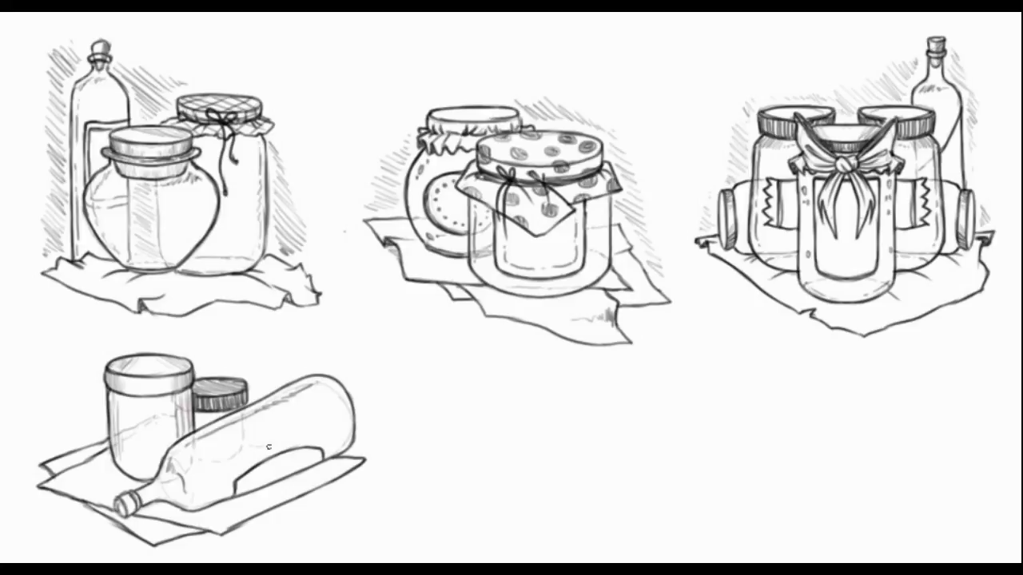
Step: Hatch shadows behind the jar and beside the bottle, and darken the cork end
mouse_move(44, 450)
left_mouse_down()
mouse_move(104, 414)
mouse_move(102, 375)
left_mouse_up()
mouse_move(197, 375)
left_mouse_down()
mouse_move(231, 357)
mouse_move(260, 393)
left_mouse_up()
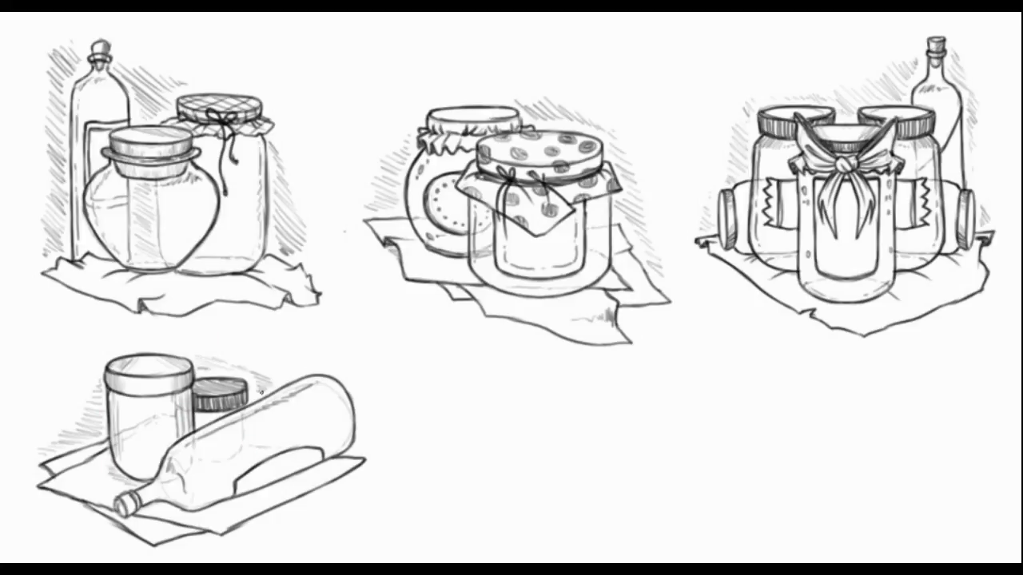
left_click_drag(376, 455, 360, 435)
left_click_drag(119, 503, 126, 498)
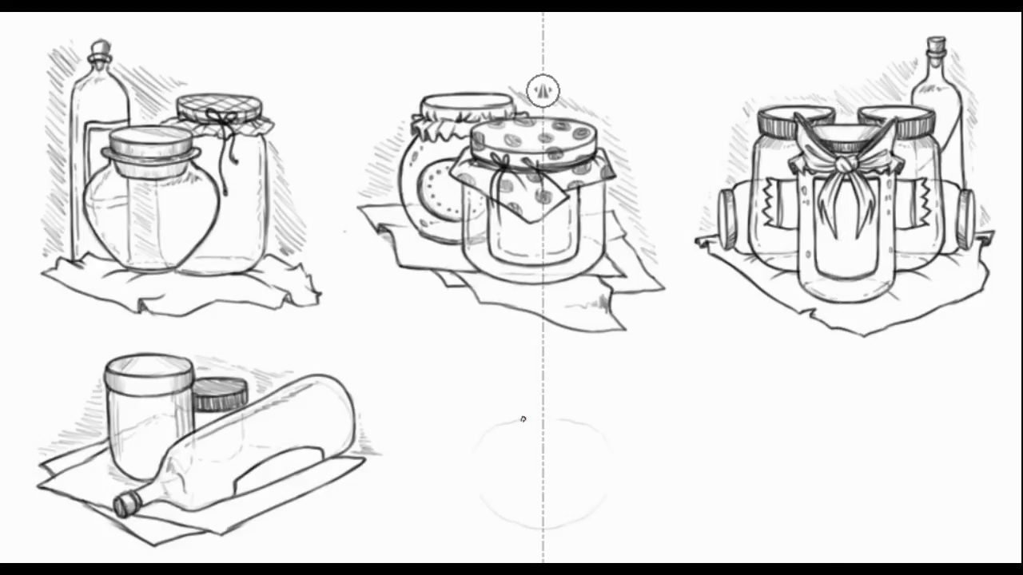
Step: Draw the round jar's banded lid, body and bottom, plus a scalloped label with an inner oval
left_click_drag(515, 423, 592, 414)
mouse_move(491, 409)
left_mouse_down()
mouse_move(594, 409)
mouse_move(594, 429)
left_mouse_up()
mouse_move(496, 432)
left_mouse_down()
mouse_move(532, 434)
mouse_move(471, 454)
mouse_move(478, 499)
mouse_move(524, 521)
left_mouse_up()
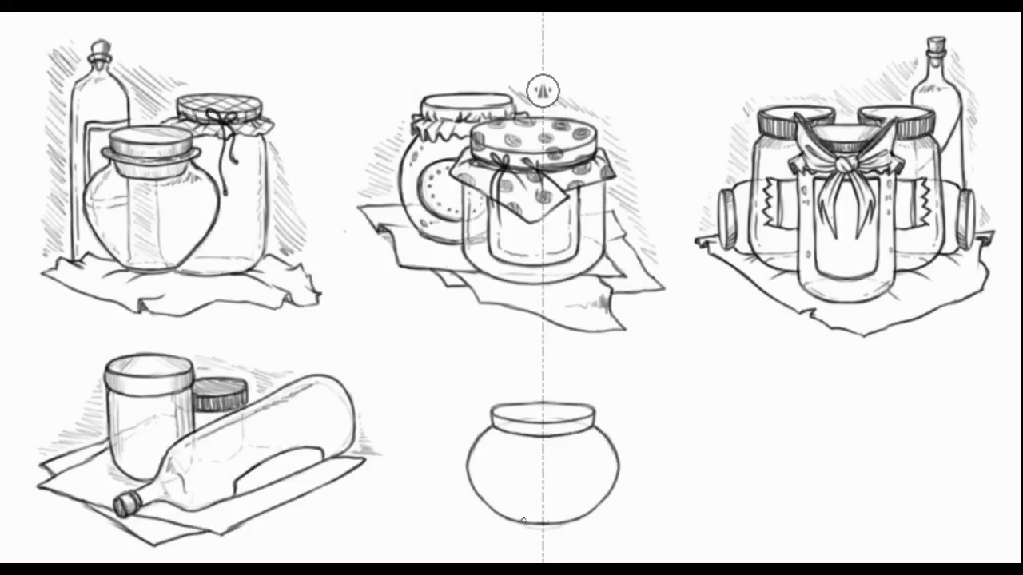
mouse_move(500, 465)
left_mouse_down()
mouse_move(512, 502)
mouse_move(542, 511)
mouse_move(540, 445)
mouse_move(505, 450)
mouse_move(497, 484)
mouse_move(537, 511)
left_mouse_up()
left_click_drag(515, 467, 551, 455)
left_click_drag(484, 444, 478, 474)
mouse_move(490, 417)
left_mouse_down()
mouse_move(511, 430)
mouse_move(526, 423)
left_mouse_up()
left_click_drag(502, 519, 525, 520)
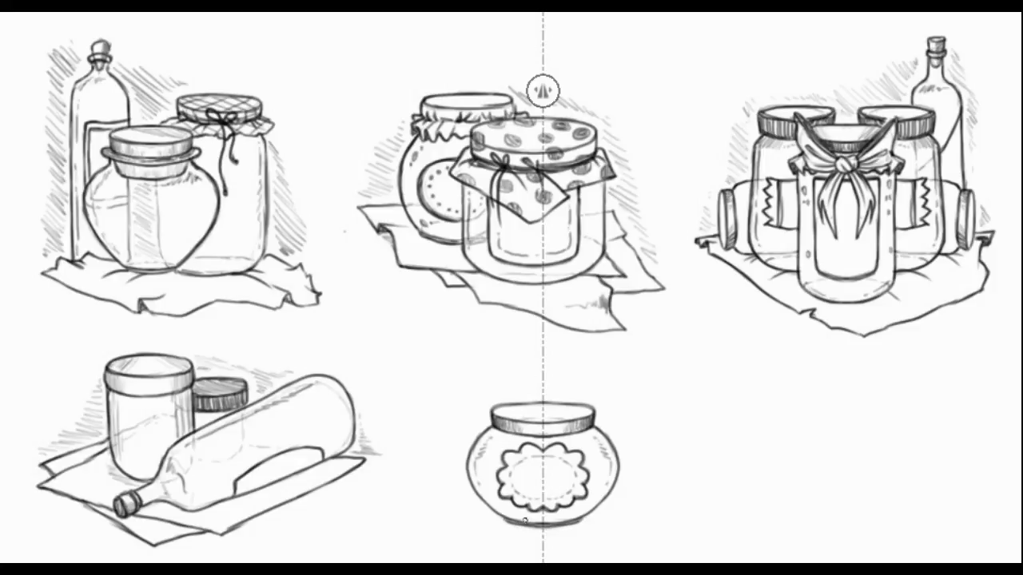
left_click_drag(494, 420, 540, 433)
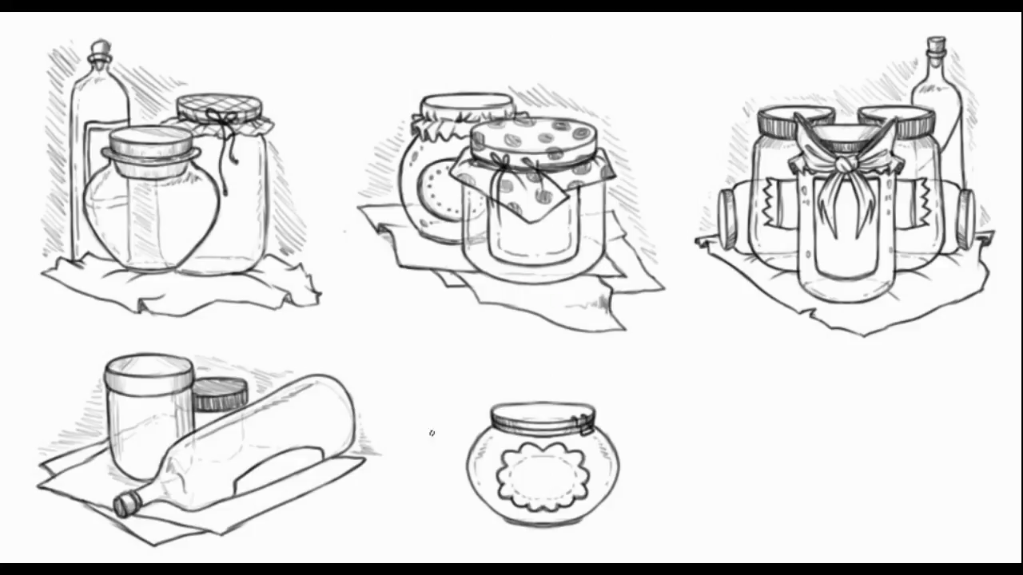
Step: Sketch and ink a tall jug with a rounded label behind the round jar
mouse_move(484, 505)
left_mouse_down()
mouse_move(435, 451)
mouse_move(486, 345)
mouse_move(525, 353)
mouse_move(546, 405)
left_mouse_up()
mouse_move(470, 354)
left_mouse_down()
mouse_move(526, 354)
mouse_move(529, 367)
mouse_move(487, 369)
left_mouse_up()
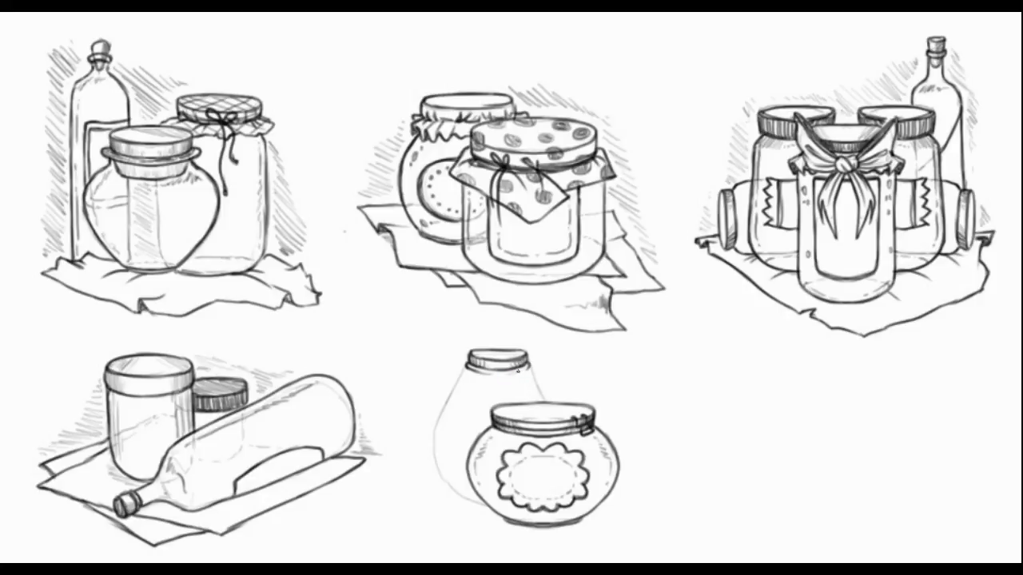
left_click_drag(530, 373, 546, 401)
left_click_drag(466, 500, 462, 369)
mouse_move(446, 404)
left_mouse_down()
mouse_move(441, 485)
mouse_move(491, 510)
left_mouse_up()
mouse_move(439, 452)
left_mouse_down()
mouse_move(468, 393)
mouse_move(469, 415)
mouse_move(439, 449)
left_mouse_up()
mouse_move(460, 394)
left_mouse_down()
mouse_move(455, 444)
mouse_move(467, 376)
left_mouse_up()
left_click_drag(441, 427, 452, 487)
Step: Draw a small handled jug right of the jar and hatch curved shading across it
mouse_move(608, 380)
left_mouse_down()
mouse_move(624, 377)
mouse_move(649, 488)
mouse_move(597, 507)
left_mouse_up()
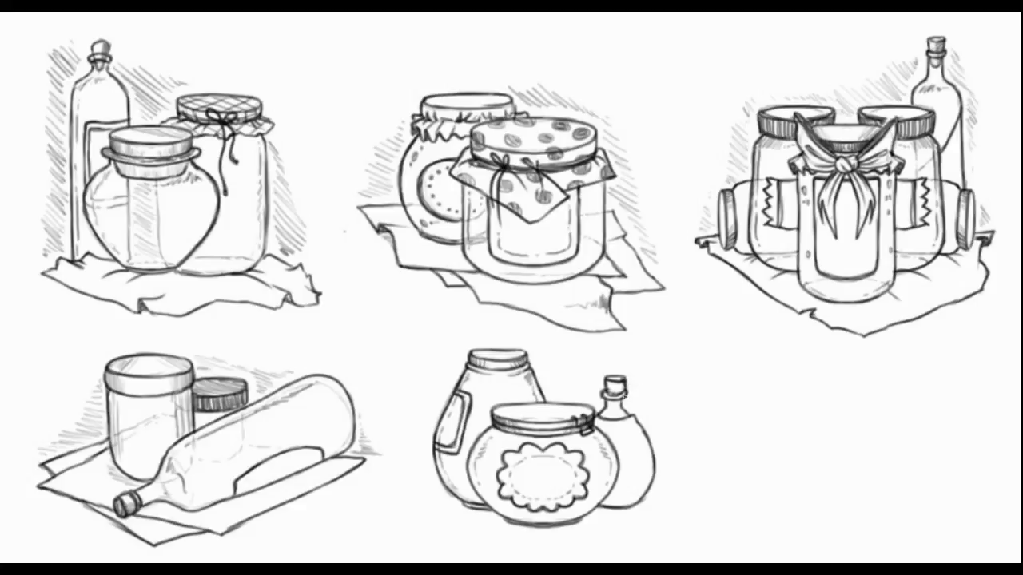
mouse_move(643, 426)
left_mouse_down()
mouse_move(660, 468)
mouse_move(654, 460)
left_mouse_up()
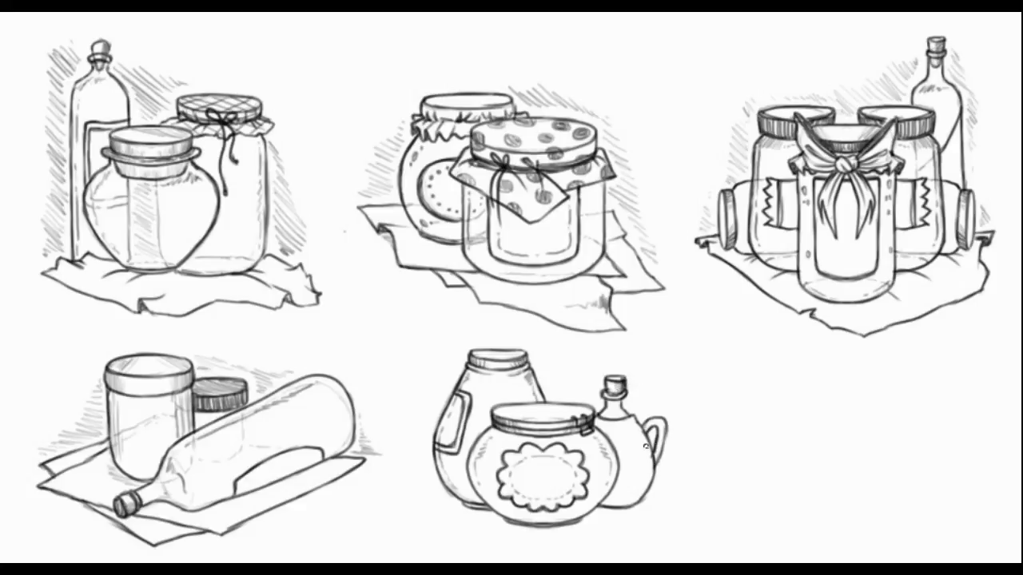
mouse_move(639, 422)
left_mouse_down()
mouse_move(605, 425)
mouse_move(630, 464)
mouse_move(610, 485)
mouse_move(644, 474)
mouse_move(611, 508)
left_mouse_up()
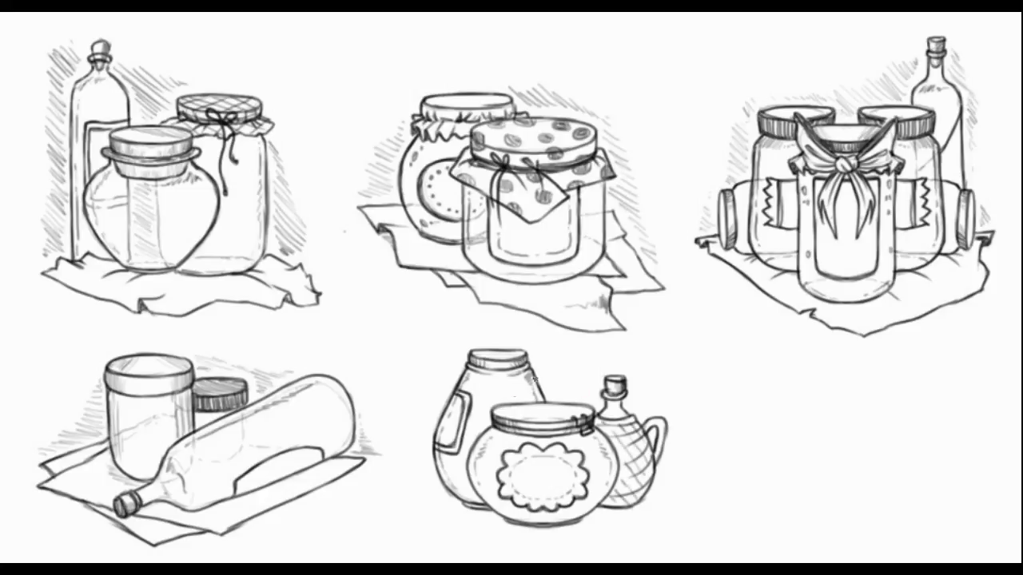
Step: Darken the small jug's handle and draw cloth edges under and beside the group
left_click_drag(644, 424, 659, 469)
mouse_move(432, 514)
left_mouse_down()
mouse_move(572, 552)
mouse_move(644, 529)
mouse_move(601, 531)
left_mouse_up()
left_click_drag(408, 514, 444, 485)
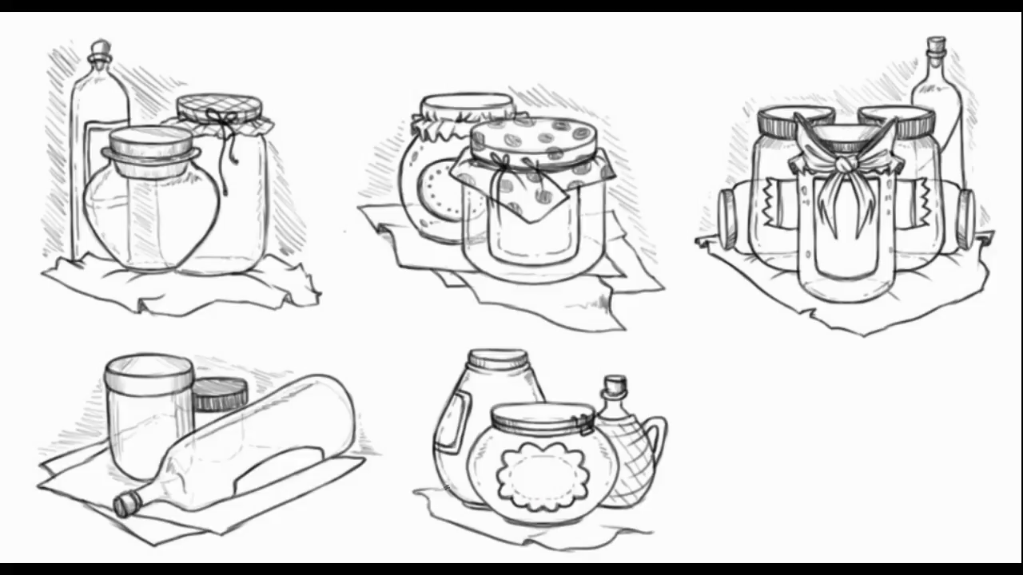
mouse_move(653, 531)
left_mouse_down()
mouse_move(676, 487)
mouse_move(697, 502)
left_mouse_up()
left_click_drag(695, 503, 655, 519)
mouse_move(443, 499)
left_mouse_down()
mouse_move(448, 530)
mouse_move(475, 526)
left_mouse_up()
Step: Hatch diagonal shadows left of, behind and right of the jugs
left_click_drag(417, 484, 430, 442)
mouse_move(550, 401)
left_mouse_down()
mouse_move(591, 373)
mouse_move(591, 358)
left_mouse_up()
mouse_move(500, 352)
left_mouse_down()
mouse_move(541, 337)
mouse_move(596, 350)
left_mouse_up()
left_click_drag(591, 372, 628, 353)
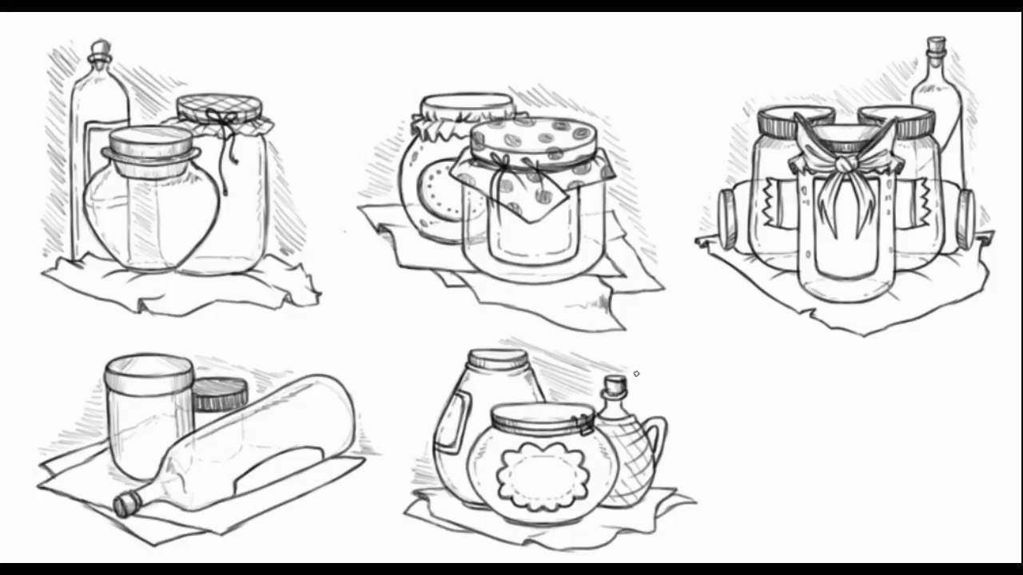
left_click_drag(633, 409, 658, 382)
left_click_drag(658, 489, 695, 470)
left_click_drag(668, 480, 686, 441)
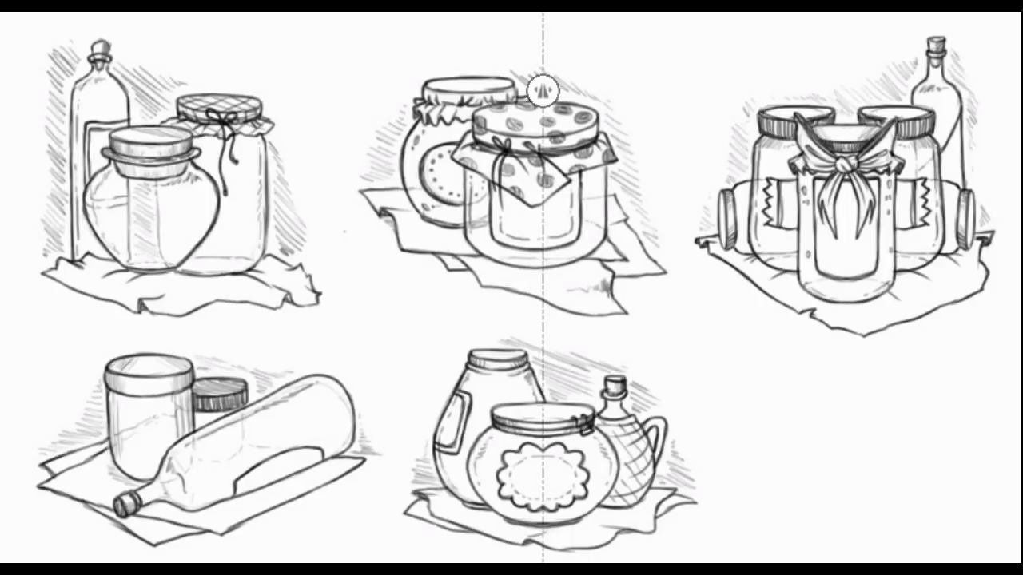
Step: Move the symmetry line to the lower right and draw a mirrored lid, ruffled cloth and jar body
left_click_drag(542, 90, 848, 98)
mouse_move(799, 417)
left_mouse_down()
mouse_move(847, 420)
mouse_move(789, 407)
mouse_move(848, 444)
left_mouse_up()
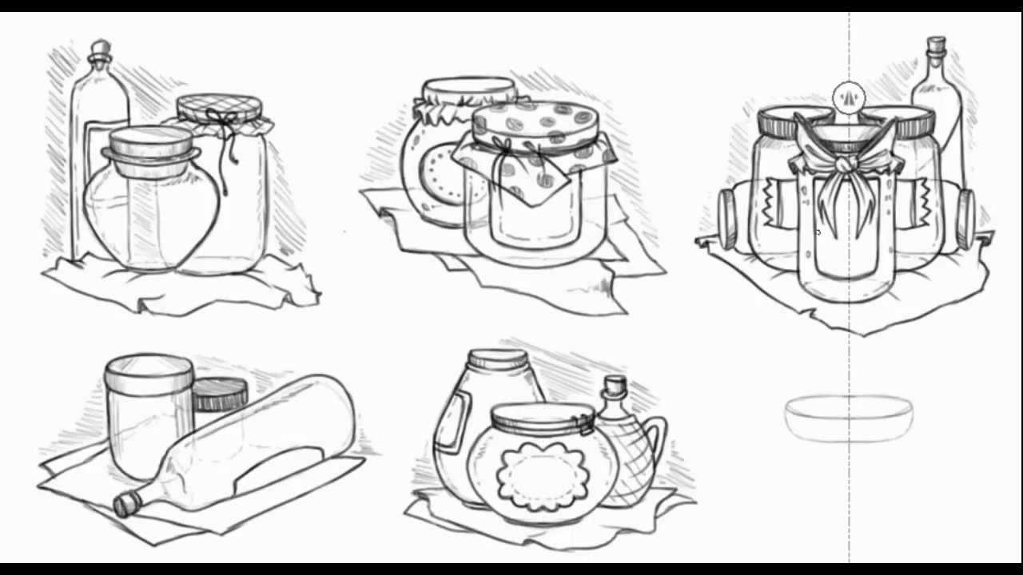
mouse_move(789, 428)
left_mouse_down()
mouse_move(769, 433)
mouse_move(809, 457)
mouse_move(829, 451)
mouse_move(786, 500)
mouse_move(786, 521)
left_mouse_up()
left_click_drag(788, 522, 849, 546)
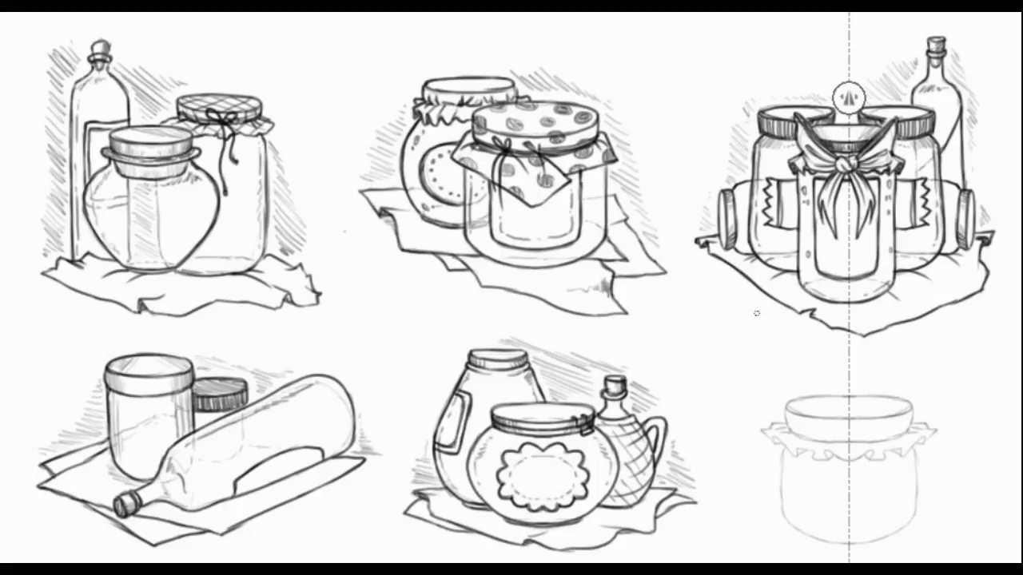
left_click_drag(787, 519, 849, 546)
mouse_move(786, 528)
left_mouse_down()
mouse_move(775, 443)
mouse_move(846, 463)
mouse_move(767, 430)
mouse_move(792, 424)
mouse_move(802, 438)
mouse_move(835, 441)
left_mouse_up()
Step: Ink the lid cloth's folds, ruffled edges and rims, undoing stray strokes
left_click_drag(840, 428, 844, 440)
left_click_drag(786, 409, 790, 430)
mouse_move(796, 443)
left_mouse_down()
mouse_move(807, 451)
mouse_move(798, 439)
mouse_move(769, 441)
mouse_move(787, 398)
mouse_move(847, 395)
left_mouse_up()
key("ctrl+z")
mouse_move(787, 410)
left_mouse_down()
mouse_move(847, 425)
mouse_move(831, 444)
mouse_move(847, 442)
mouse_move(852, 472)
left_mouse_up()
key("ctrl+z")
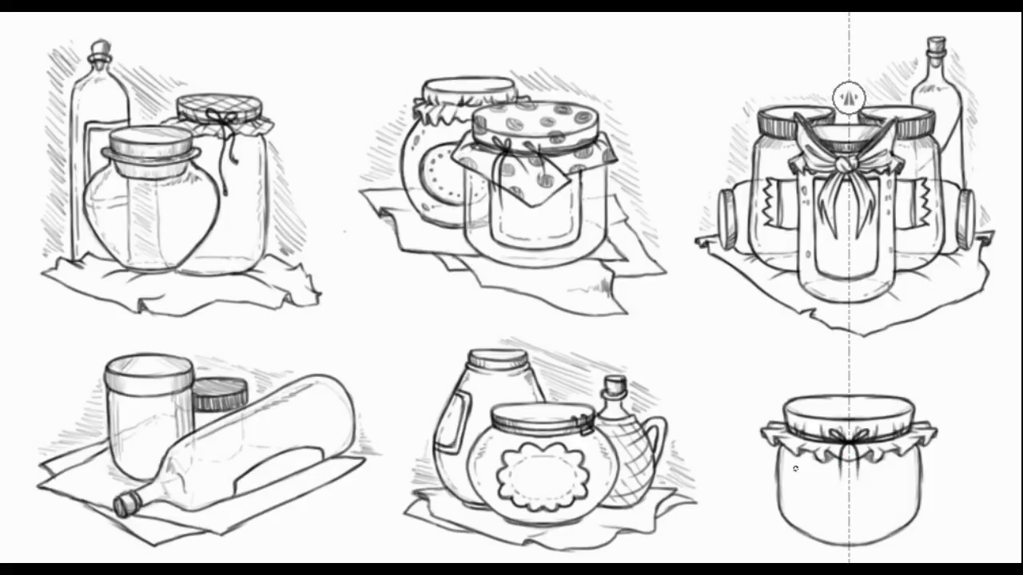
key("ctrl+z")
Step: Add a mirrored label, crosshatch the lid top and stroke the jar's sides
mouse_move(846, 530)
left_mouse_down()
mouse_move(807, 489)
mouse_move(844, 530)
left_mouse_up()
left_click_drag(794, 470, 849, 490)
mouse_move(795, 476)
left_mouse_down()
mouse_move(807, 524)
mouse_move(847, 535)
left_mouse_up()
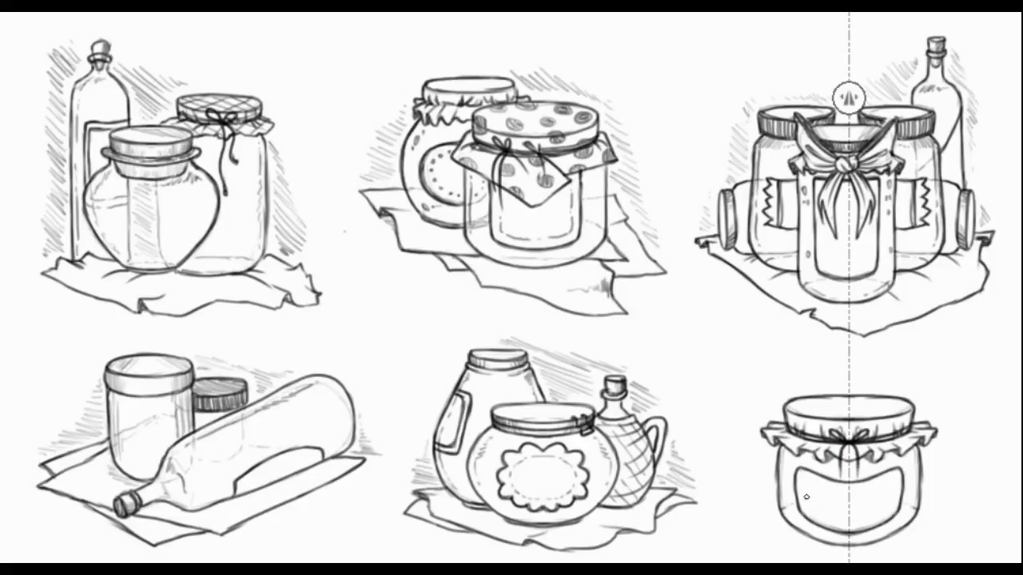
left_click_drag(786, 406, 847, 418)
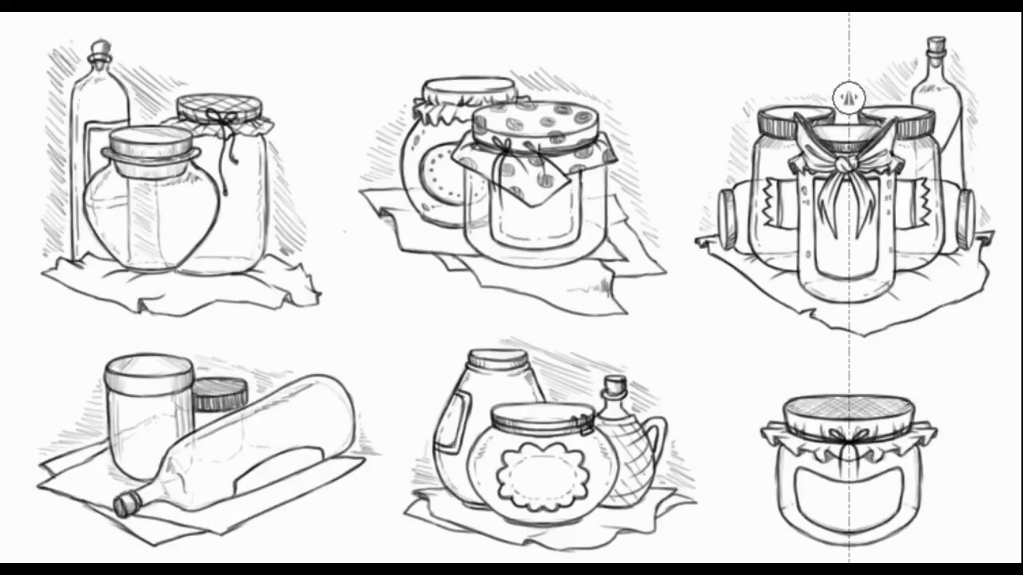
mouse_move(800, 477)
left_mouse_down()
mouse_move(803, 505)
mouse_move(791, 517)
left_mouse_up()
Step: Turn symmetry off and sketch a second cloth-topped lid behind the jar with shading
key("m")
mouse_move(887, 366)
left_mouse_down()
mouse_move(980, 353)
mouse_move(889, 382)
mouse_move(930, 383)
mouse_move(983, 361)
mouse_move(979, 381)
left_mouse_up()
mouse_move(880, 366)
left_mouse_down()
mouse_move(889, 383)
mouse_move(979, 378)
left_mouse_up()
mouse_move(882, 387)
left_mouse_down()
mouse_move(975, 387)
mouse_move(864, 392)
mouse_move(981, 390)
mouse_move(1001, 368)
left_mouse_up()
left_click_drag(962, 394, 981, 385)
left_click_drag(919, 404, 964, 395)
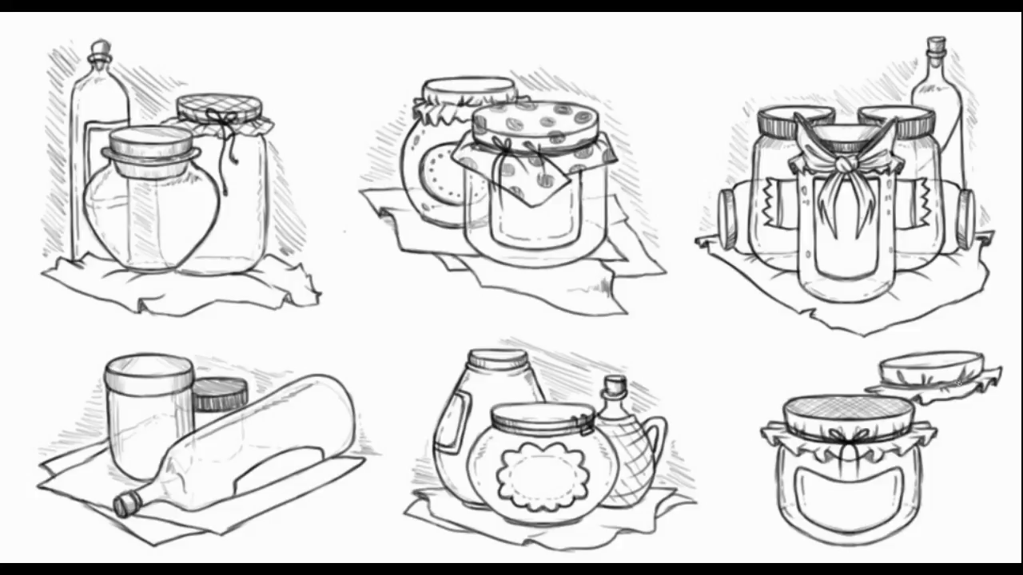
Step: Draw the back jar's side, curved bottom and tall label
mouse_move(985, 388)
left_mouse_down()
mouse_move(975, 496)
mouse_move(915, 503)
left_mouse_up()
left_click_drag(974, 494, 933, 506)
left_click_drag(985, 389, 981, 483)
mouse_move(982, 406)
left_mouse_down()
mouse_move(964, 482)
mouse_move(955, 447)
mouse_move(953, 455)
mouse_move(983, 475)
left_mouse_up()
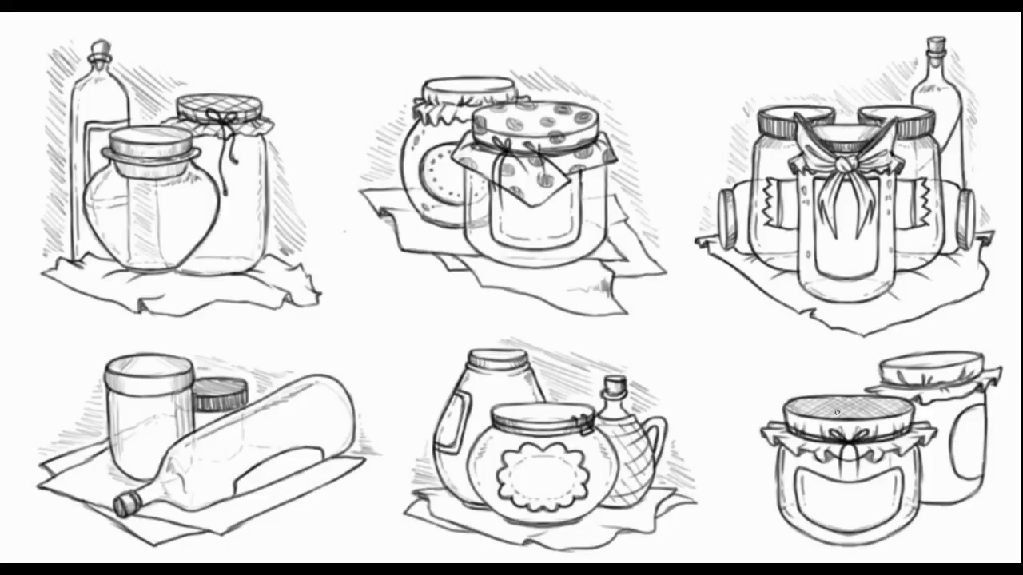
Step: Draw and darken the crumpled cloth beneath both jars
left_click_drag(767, 533, 749, 497)
mouse_move(775, 467)
left_mouse_down()
mouse_move(728, 480)
mouse_move(757, 512)
left_mouse_up()
mouse_move(756, 505)
left_mouse_down()
mouse_move(764, 531)
mouse_move(775, 514)
left_mouse_up()
left_click_drag(766, 532, 810, 539)
mouse_move(874, 540)
left_mouse_down()
mouse_move(963, 547)
mouse_move(1010, 452)
mouse_move(1012, 478)
left_mouse_up()
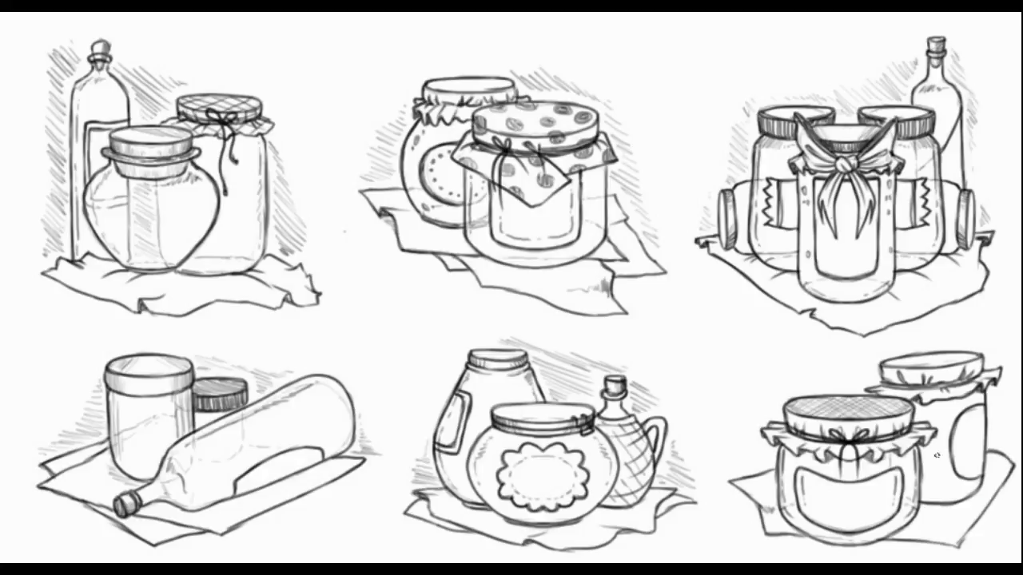
mouse_move(892, 540)
left_mouse_down()
mouse_move(946, 545)
mouse_move(983, 515)
left_mouse_up()
mouse_move(781, 537)
left_mouse_down()
mouse_move(885, 559)
mouse_move(848, 556)
left_mouse_up()
left_click_drag(735, 484, 768, 513)
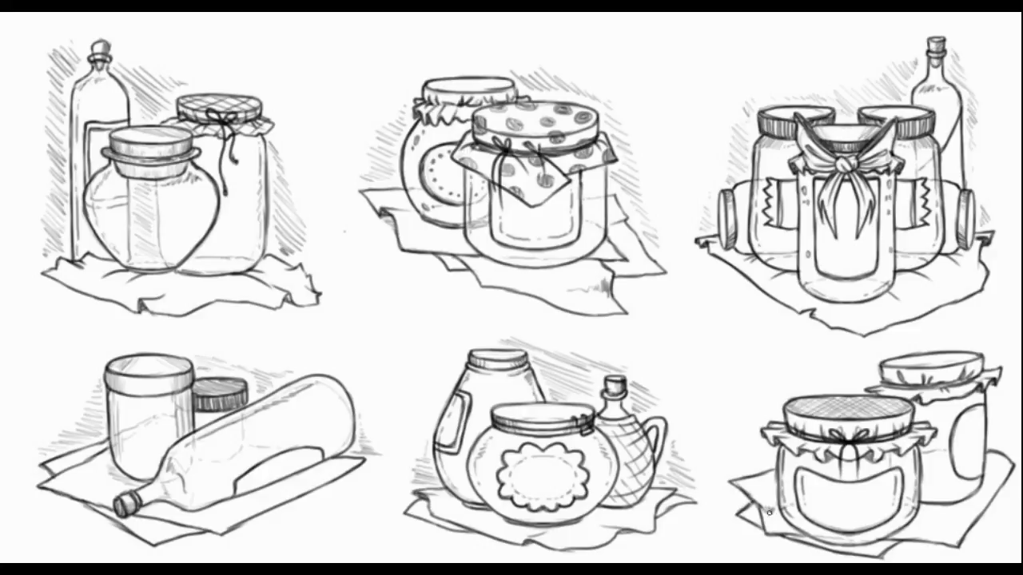